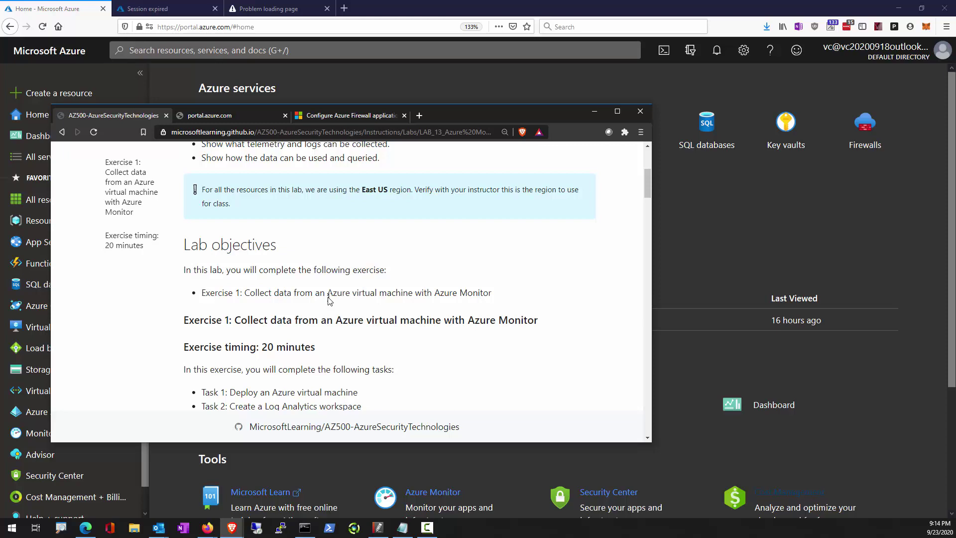
# Scroll through the lab objectives in Brave down to the Task 1–5 list.
pyautogui.scroll(-2, 329, 298)
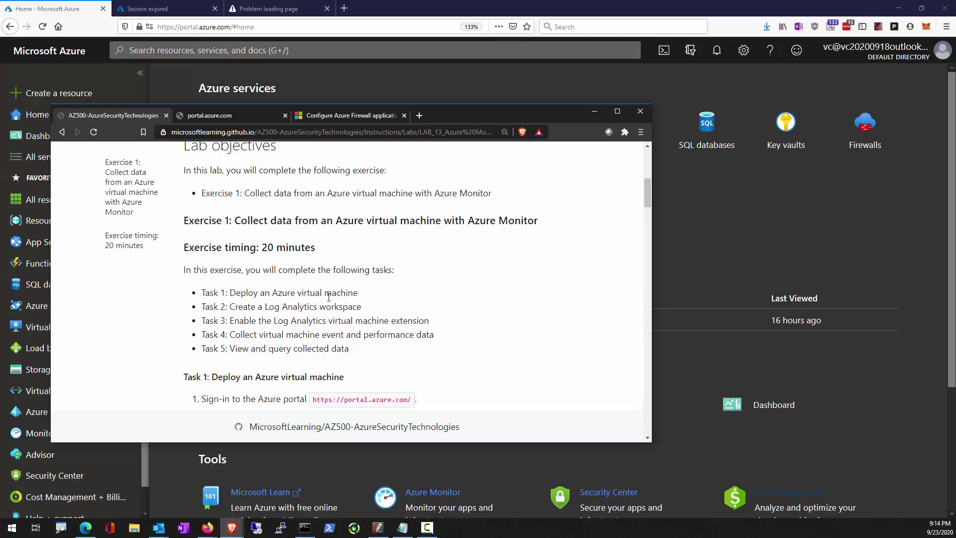
pyautogui.scroll(-1, 329, 297)
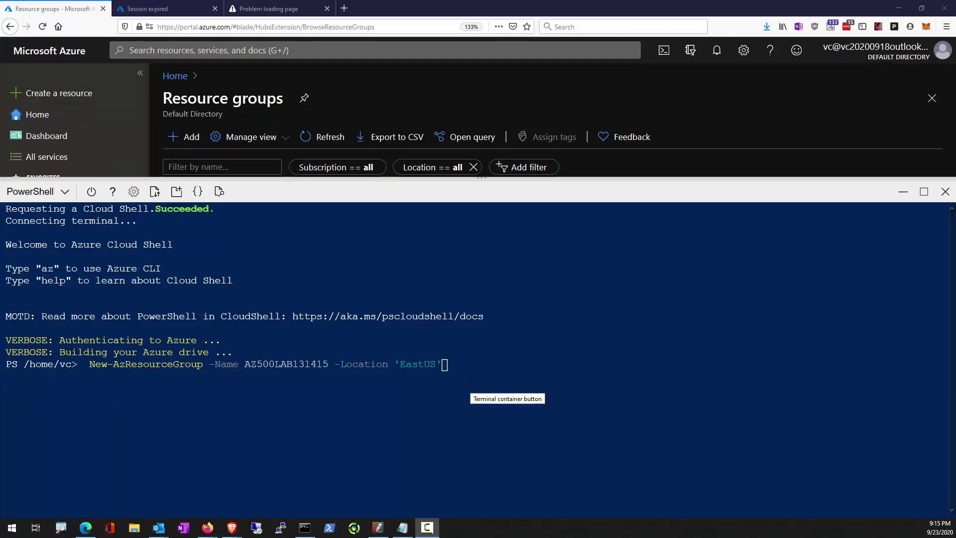
# Create resource group AZ500LAB131415 in East US and start New-AzVm for myVM, entering the local admin username and password.
pyautogui.press('Return')
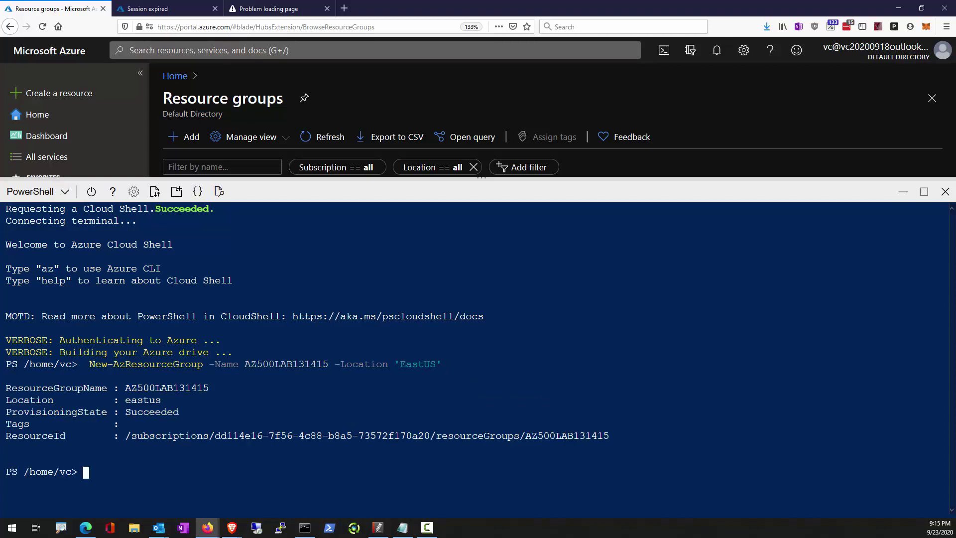
pyautogui.rightClick(122, 491)
pyautogui.click(178, 386)
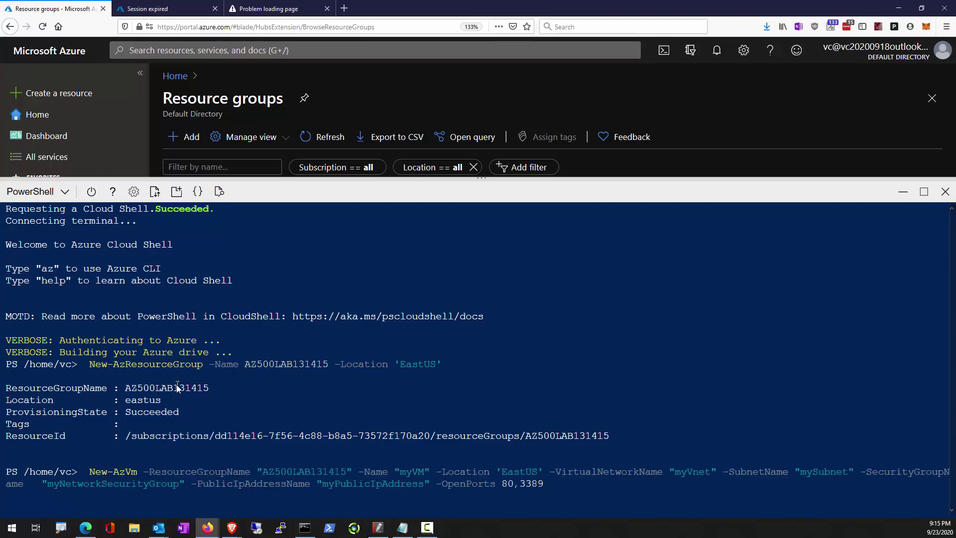
pyautogui.press('Return')
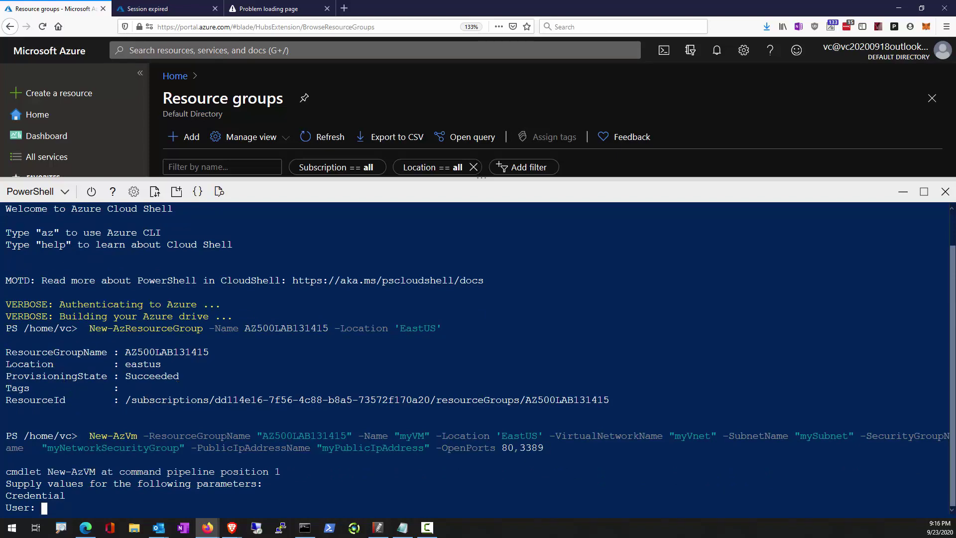
pyautogui.write('localadmin')
pyautogui.press('Return')
pyautogui.write('Pa55w.rd1234')
pyautogui.press('Return')
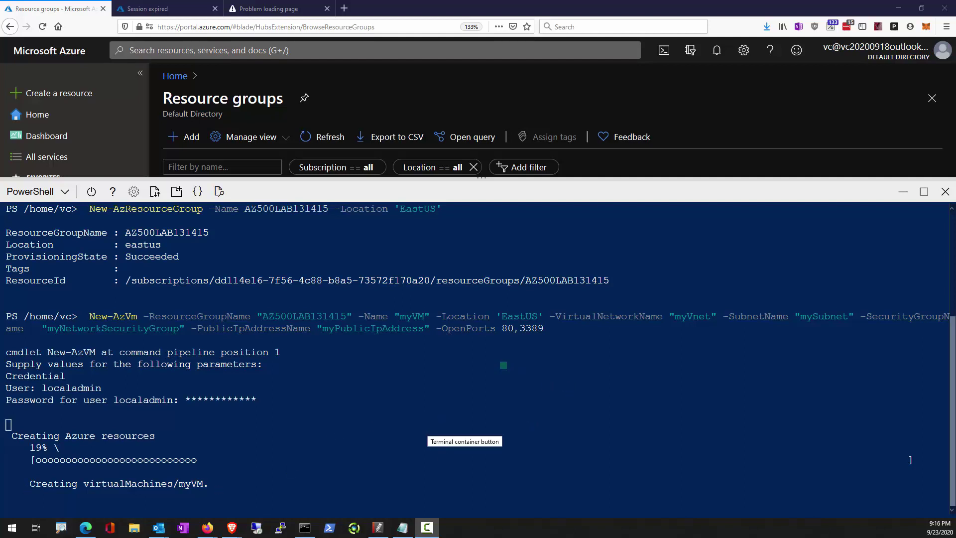
# After myVM finishes deploying, run Get-AzVM for myVM in AZ500LAB131415 formatted as a table.
pyautogui.moveTo(501, 363); pyautogui.dragTo(576, 478)
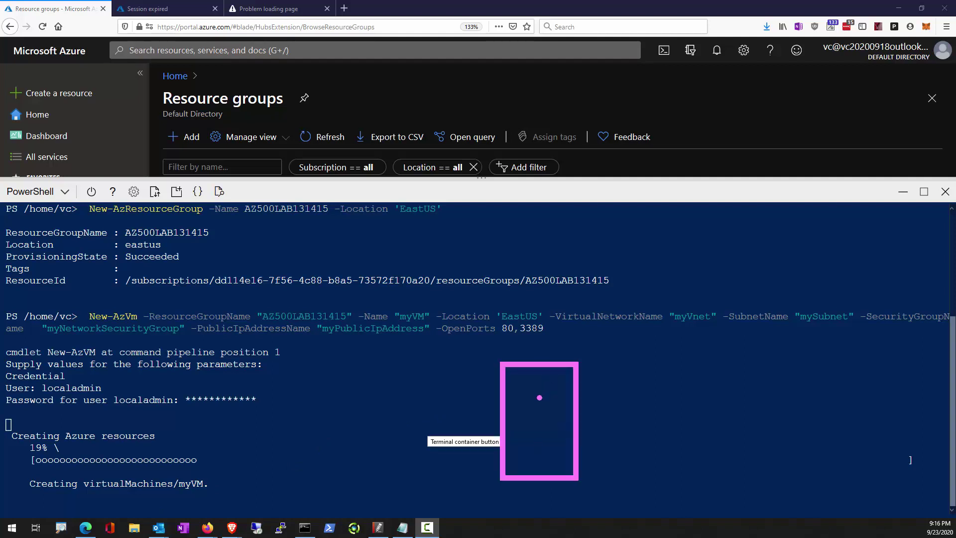
pyautogui.moveTo(540, 396); pyautogui.dragTo(741, 398)
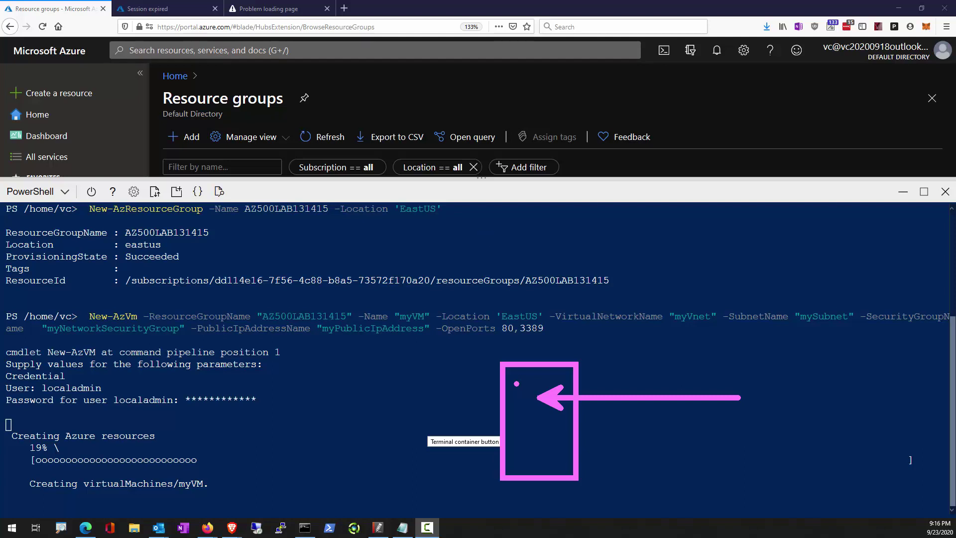
pyautogui.moveTo(483, 234); pyautogui.dragTo(584, 308)
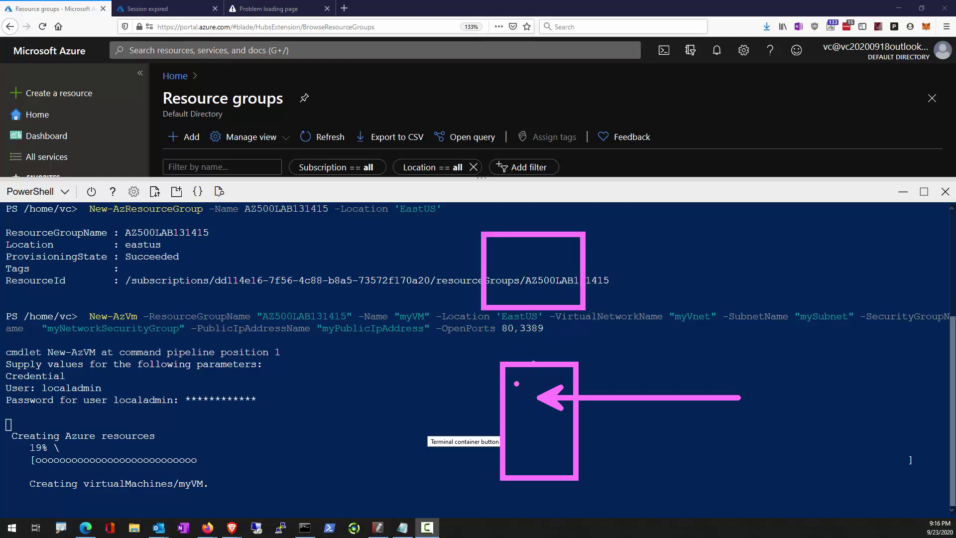
pyautogui.moveTo(534, 330); pyautogui.dragTo(534, 365)
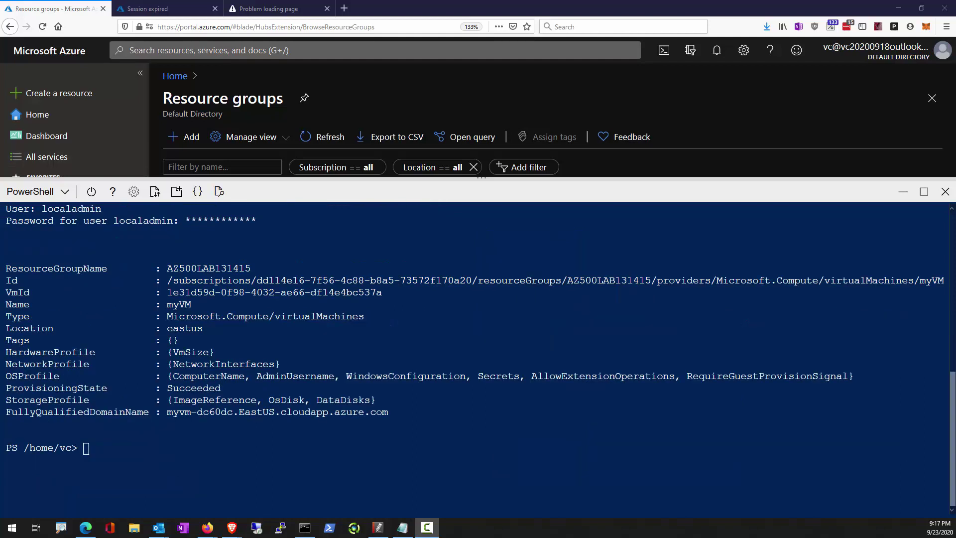
pyautogui.write("Get-AzVM -Name 'myVM' -ResourceGroupName 'AZ500LAB131415' | Format-Table")
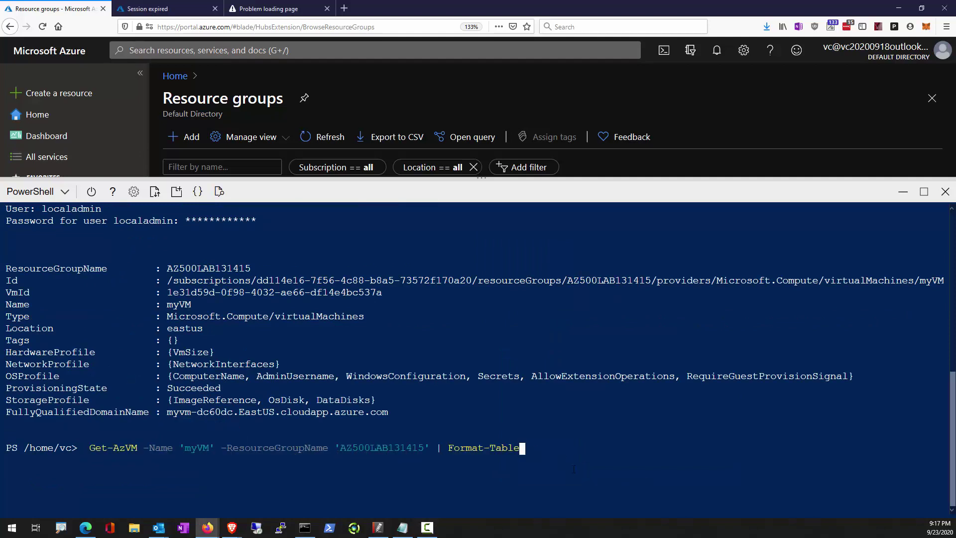
pyautogui.press('Return')
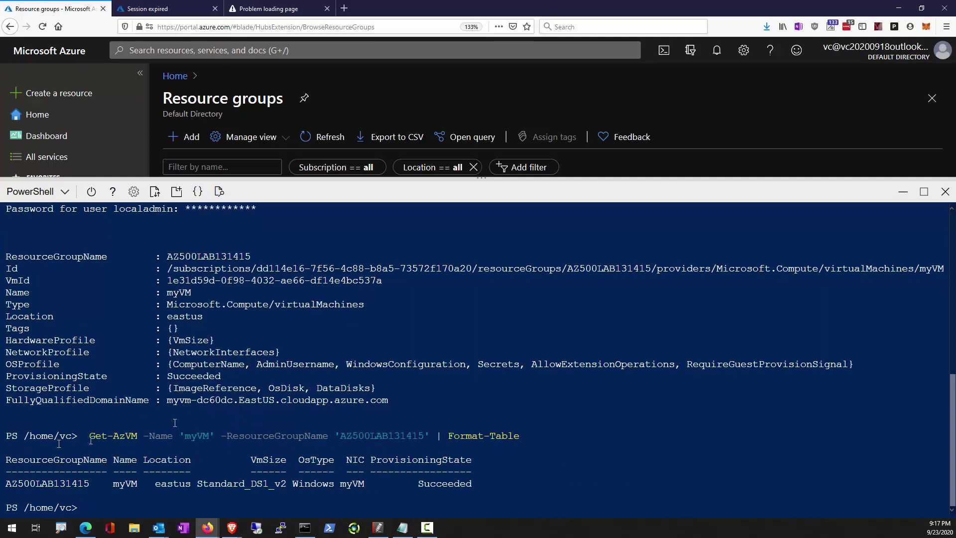
# Find Log Analytics Workspace in the Marketplace and start creating one.
pyautogui.click(60, 95)
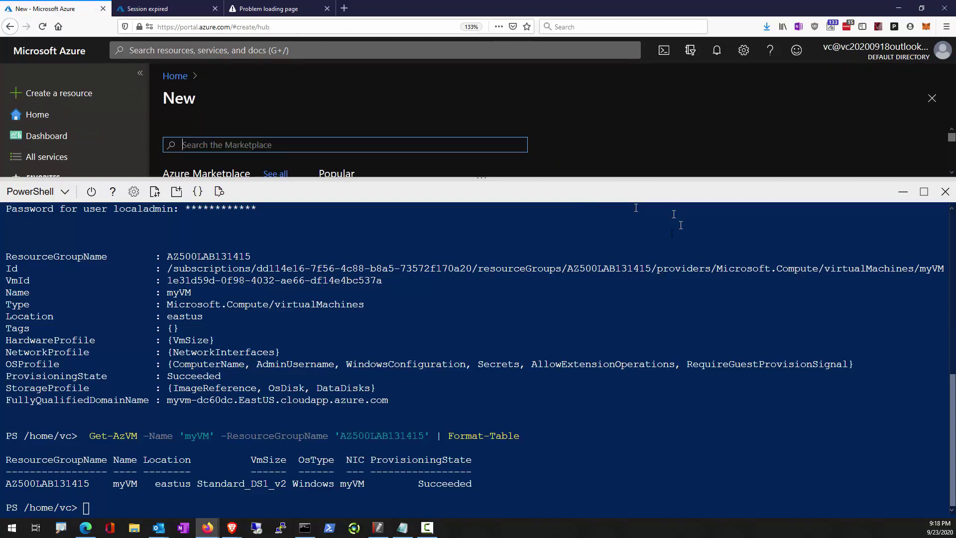
pyautogui.click(904, 194)
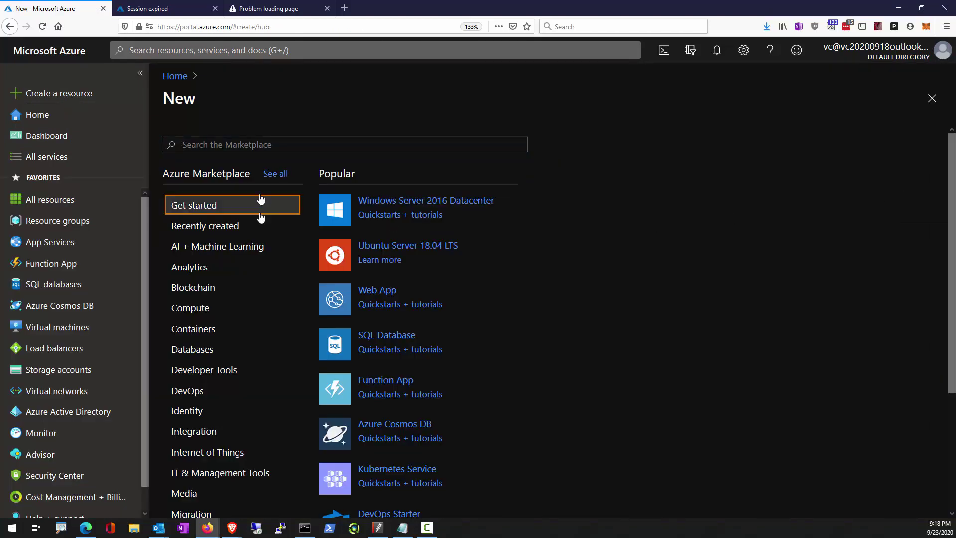
pyautogui.click(271, 145)
pyautogui.write('lo')
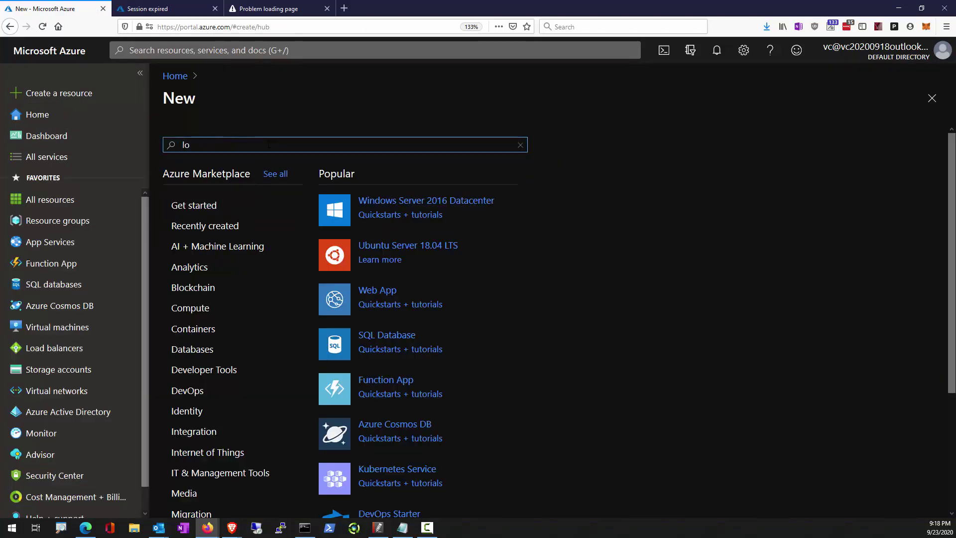
pyautogui.write('g analytics')
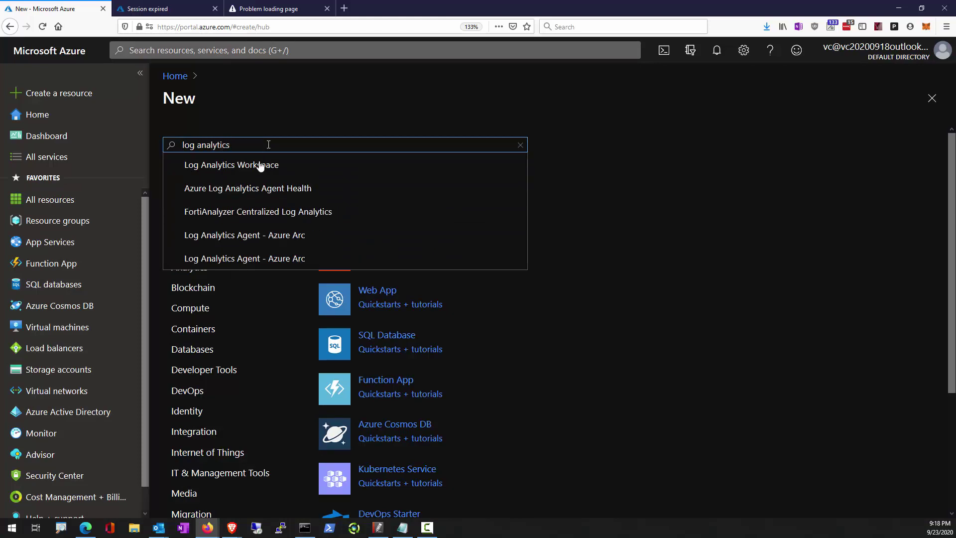
pyautogui.click(257, 165)
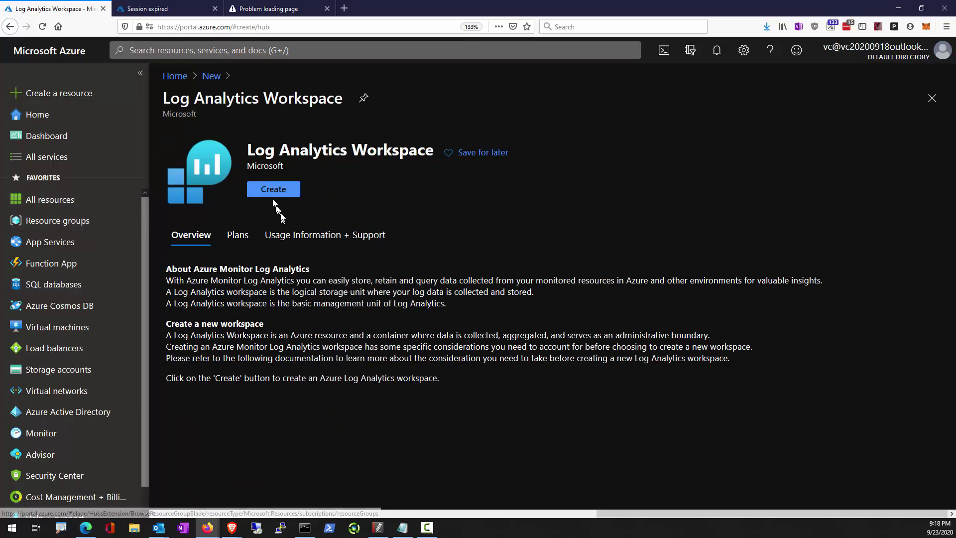
pyautogui.click(273, 200)
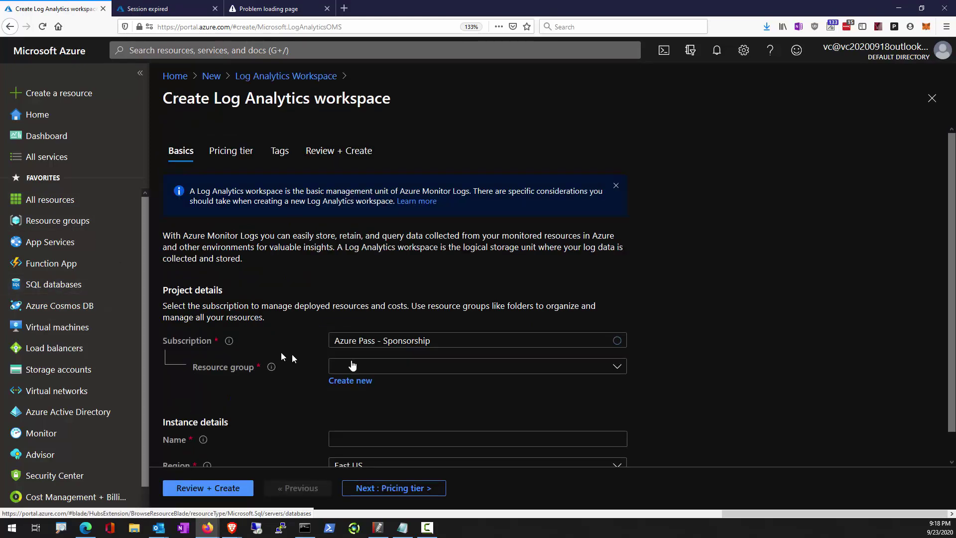
# Choose resource group AZ500LAB131415, name the workspace vc20200923, and send it to Review + Create.
pyautogui.click(375, 370)
pyautogui.click(376, 420)
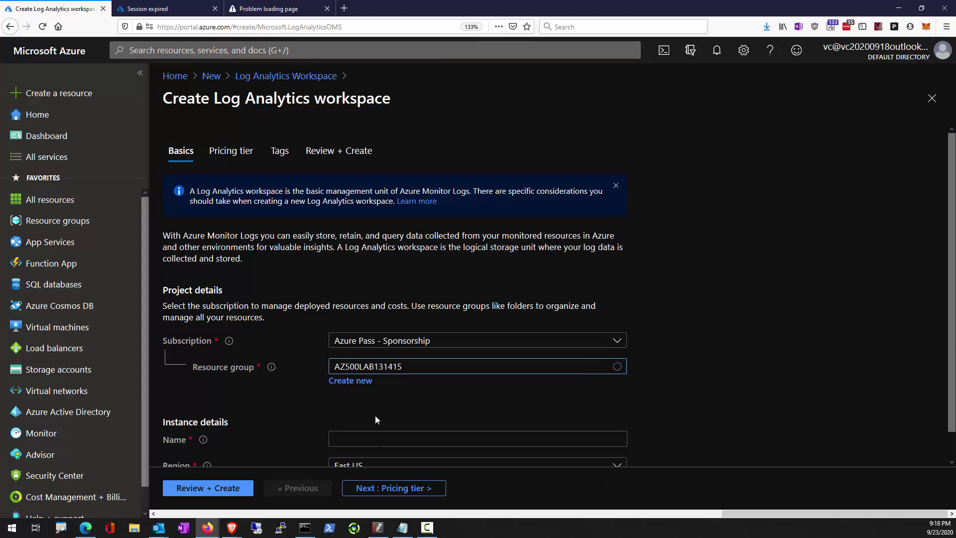
pyautogui.click(384, 438)
pyautogui.write('vc20200923')
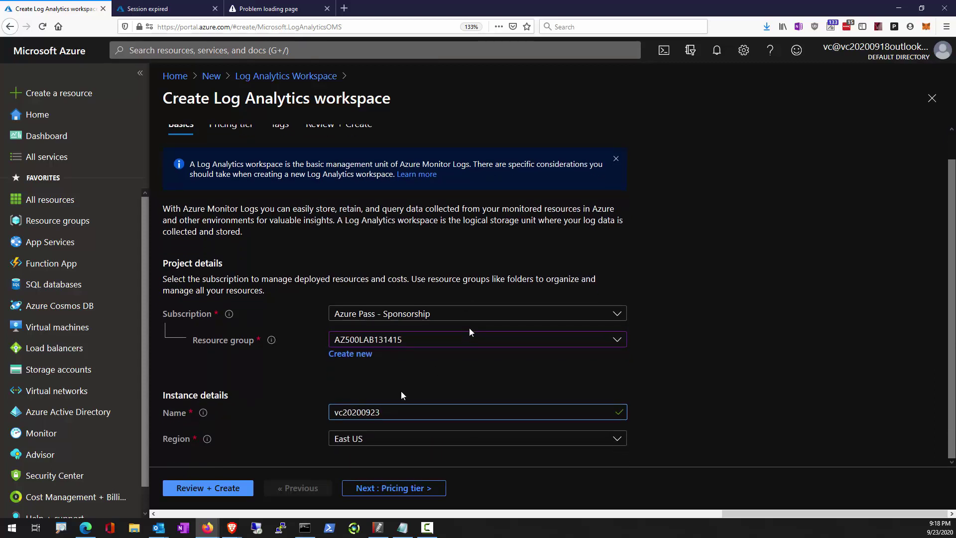
pyautogui.click(183, 489)
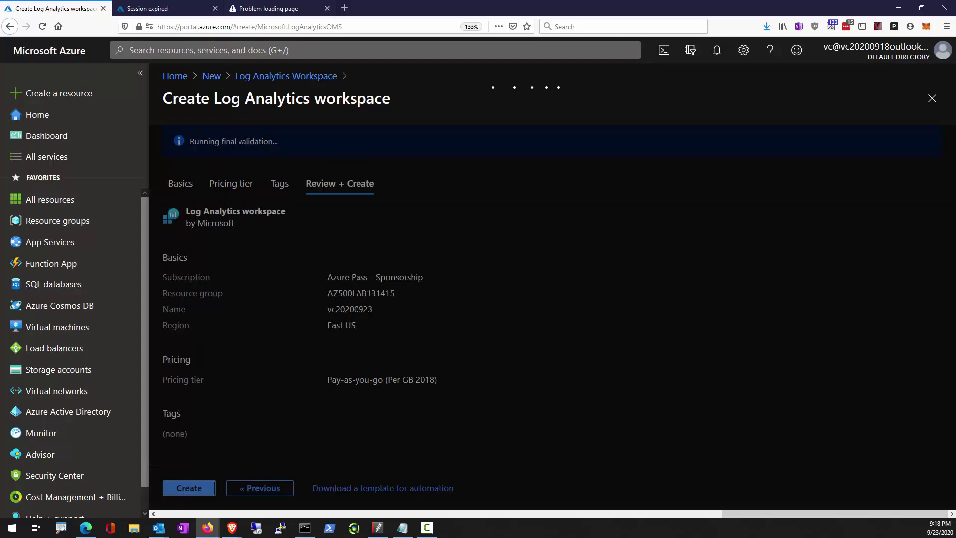
# Create the vc20200923 workspace and wait for its deployment to AZ500LAB131415 to complete.
pyautogui.moveTo(94, 422)
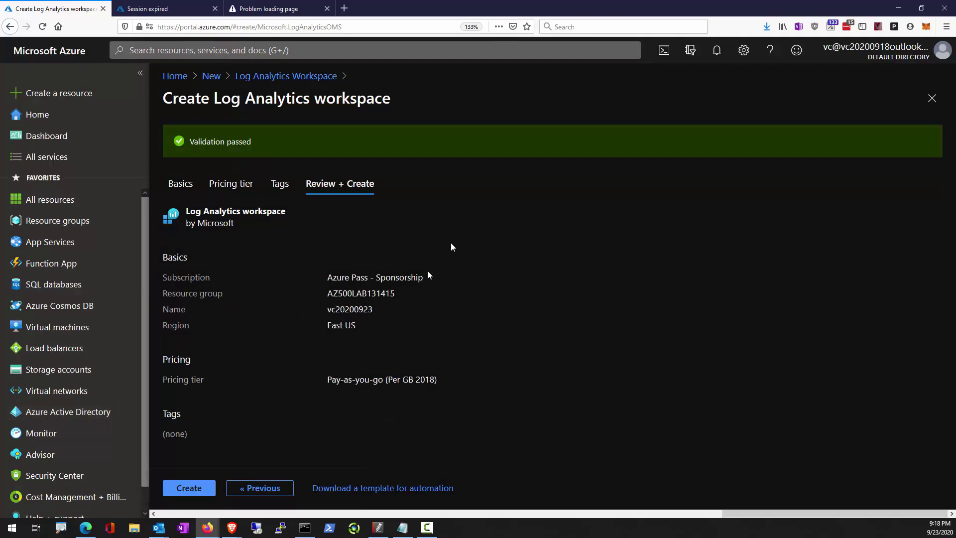
pyautogui.click(188, 488)
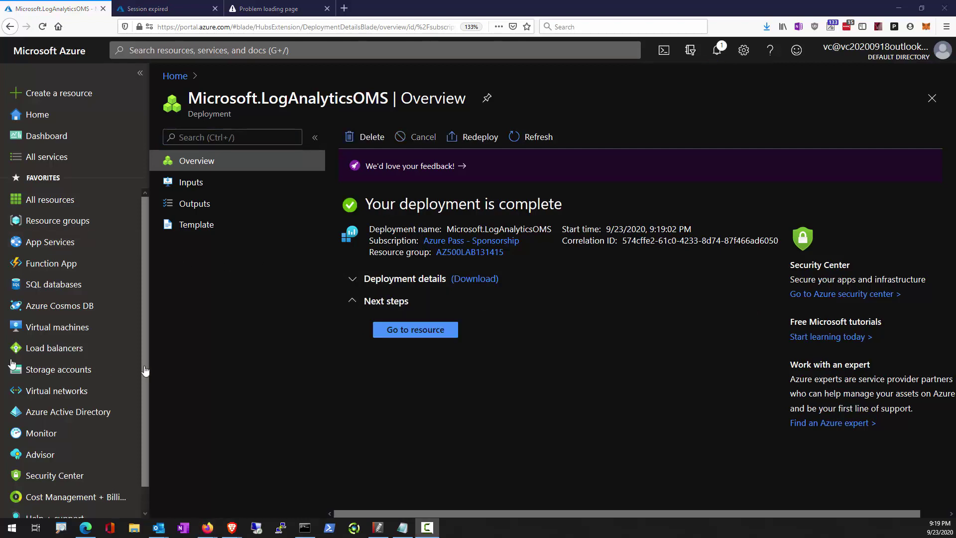
# Open the newly deployed vc20200923 workspace and collapse the portal navigation to icons.
pyautogui.click(428, 330)
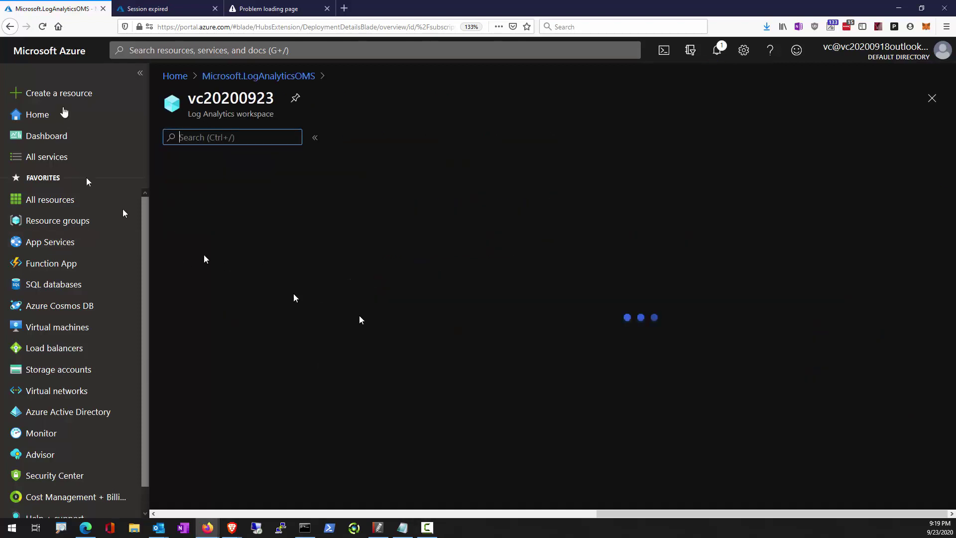
pyautogui.click(141, 71)
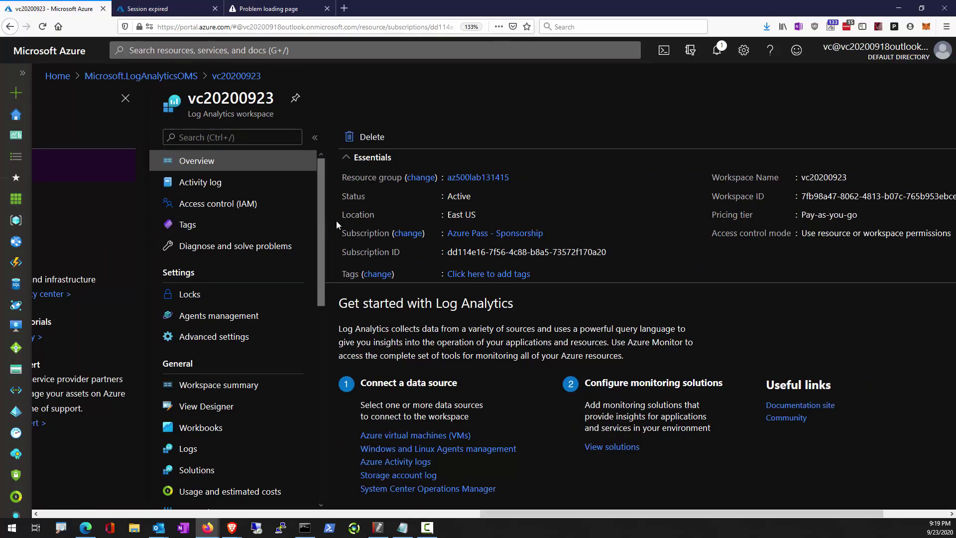
pyautogui.moveTo(673, 514); pyautogui.dragTo(736, 514)
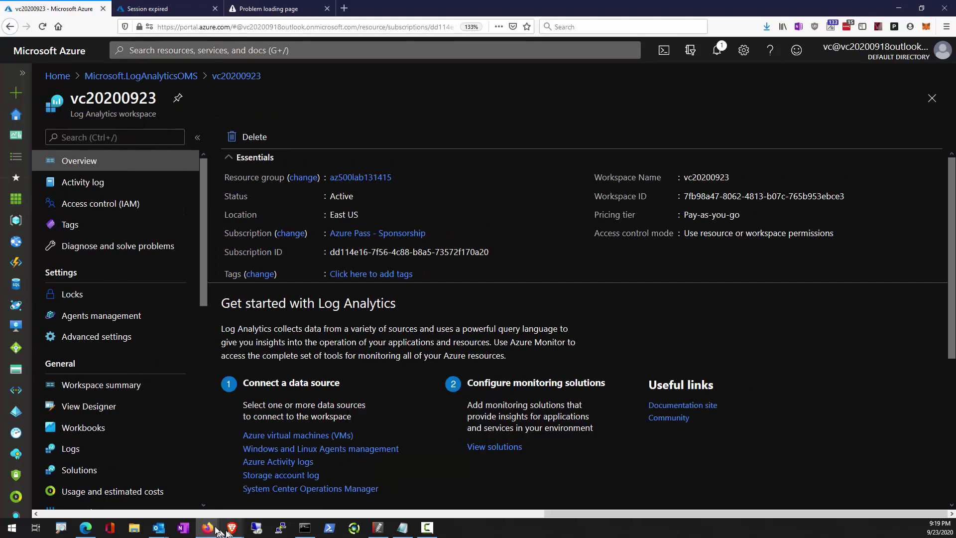
pyautogui.click(66, 532)
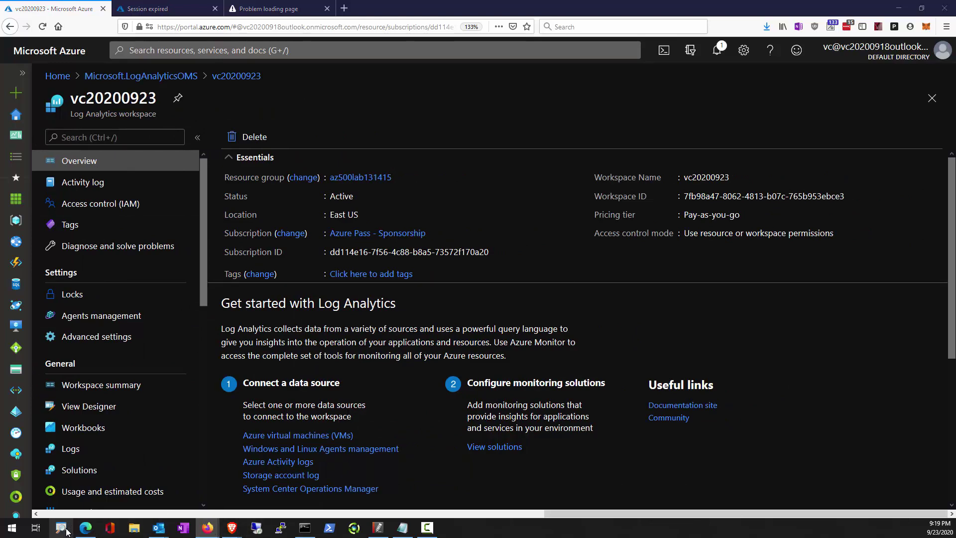
pyautogui.click(507, 359)
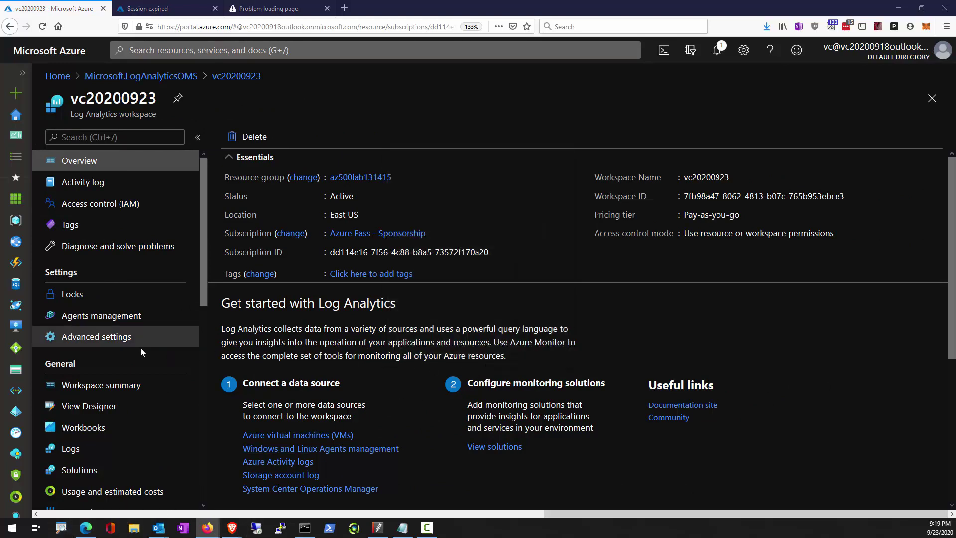
pyautogui.hotkey('ctrl', '2')
pyautogui.moveTo(38, 152)
pyautogui.mouseDown()
pyautogui.moveTo(110, 299)
pyautogui.moveTo(189, 500)
pyautogui.mouseUp()
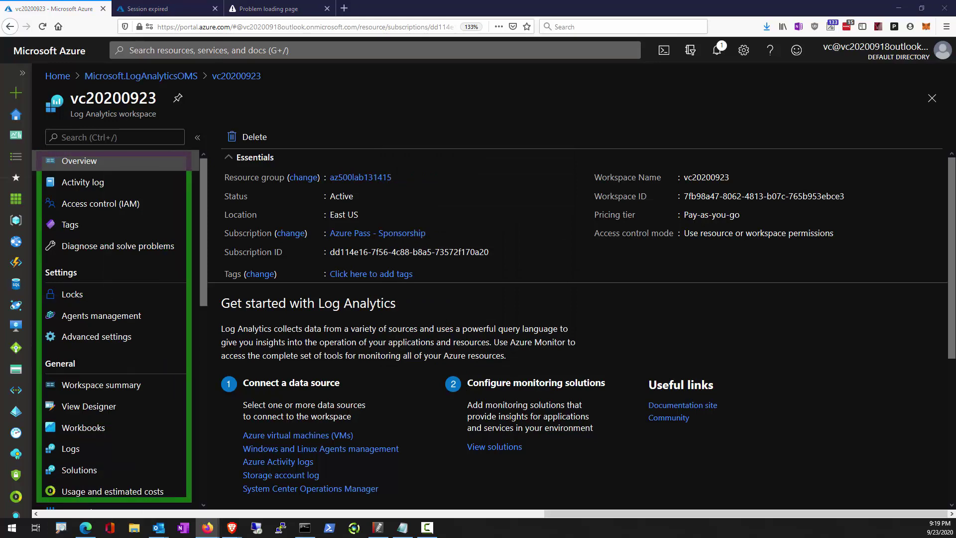
pyautogui.press('Escape')
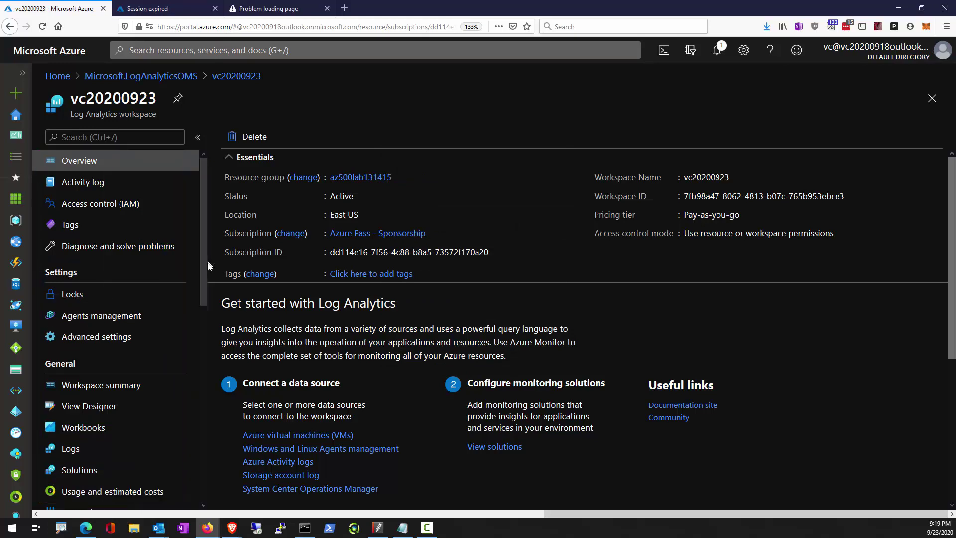
# Highlight Workspace Data Sources and open its Virtual machines list.
pyautogui.scroll(-3, 197, 300)
pyautogui.scroll(-3, 196, 325)
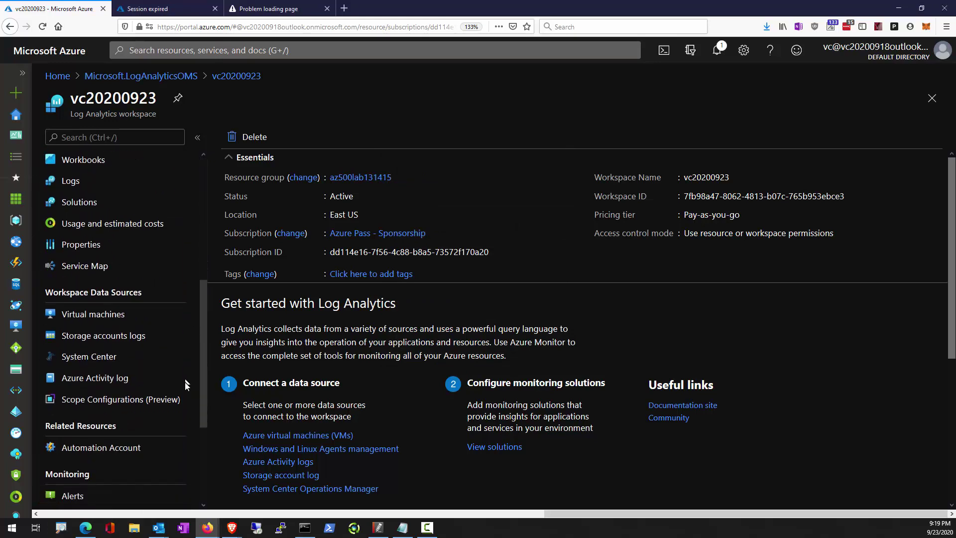
pyautogui.moveTo(24, 281)
pyautogui.mouseDown()
pyautogui.moveTo(169, 401)
pyautogui.moveTo(175, 422)
pyautogui.mouseUp()
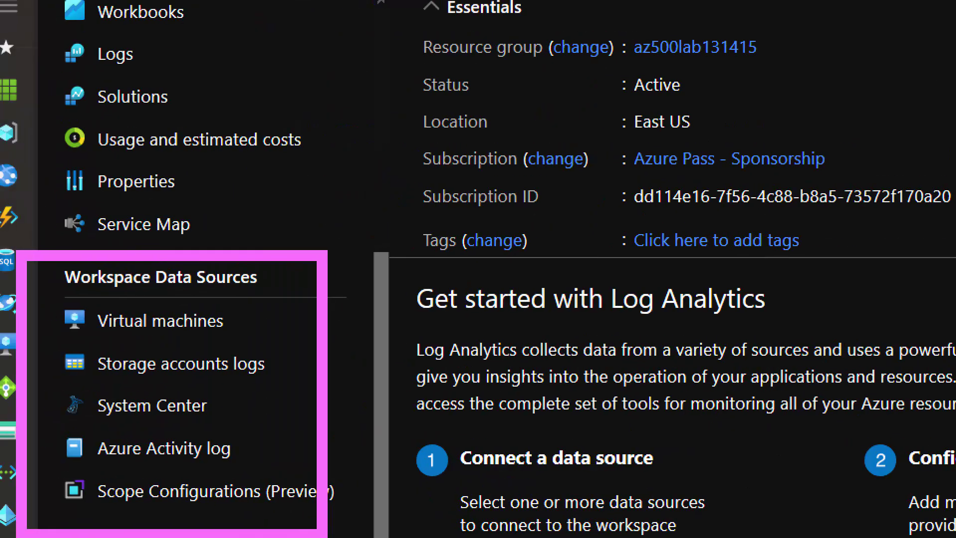
pyautogui.moveTo(31, 299); pyautogui.dragTo(106, 316)
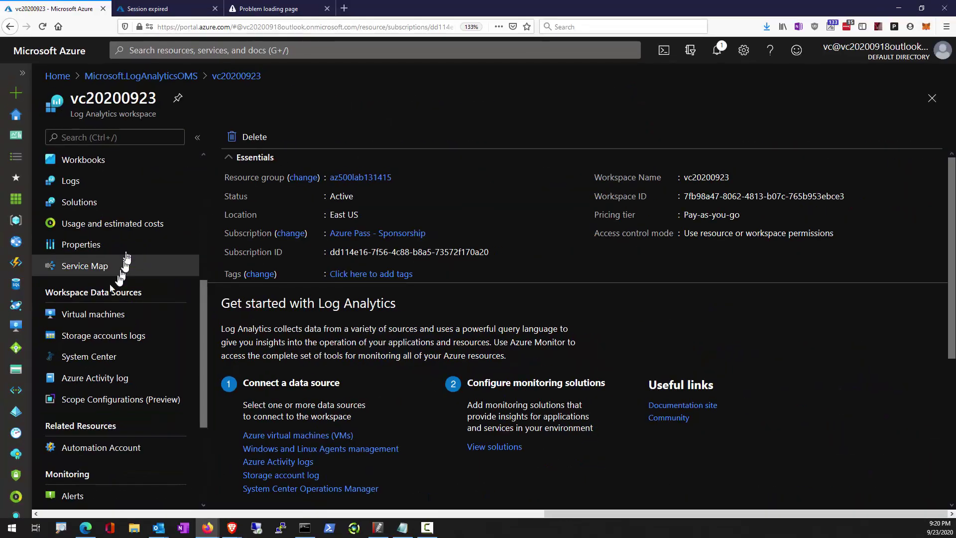
pyautogui.click(155, 326)
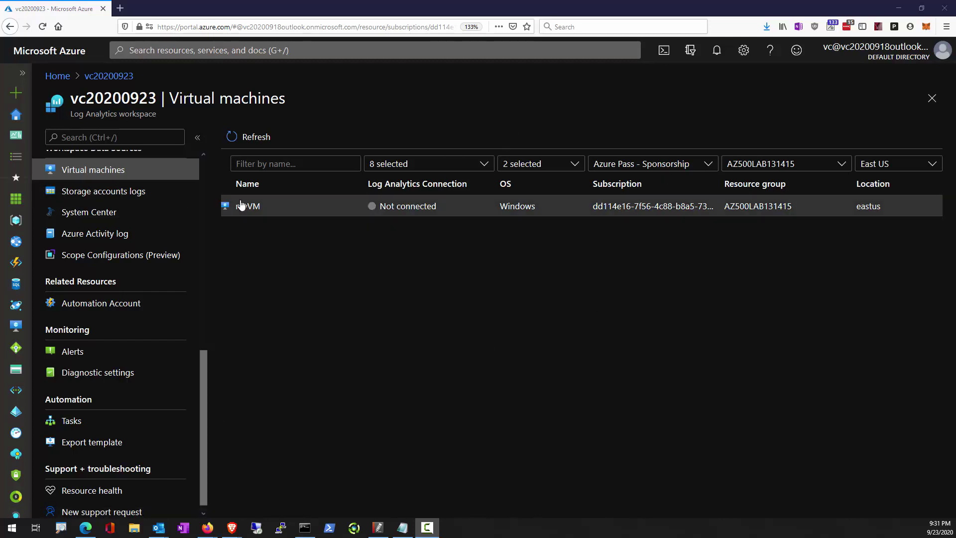
# Check myVM's workspace connection, then open myVM's page from the Virtual machines list.
pyautogui.click(249, 206)
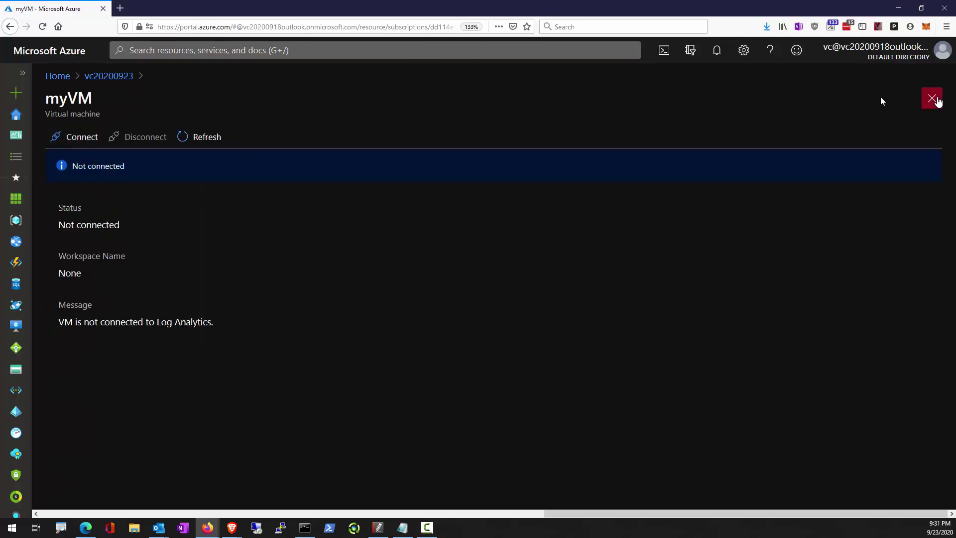
pyautogui.click(22, 73)
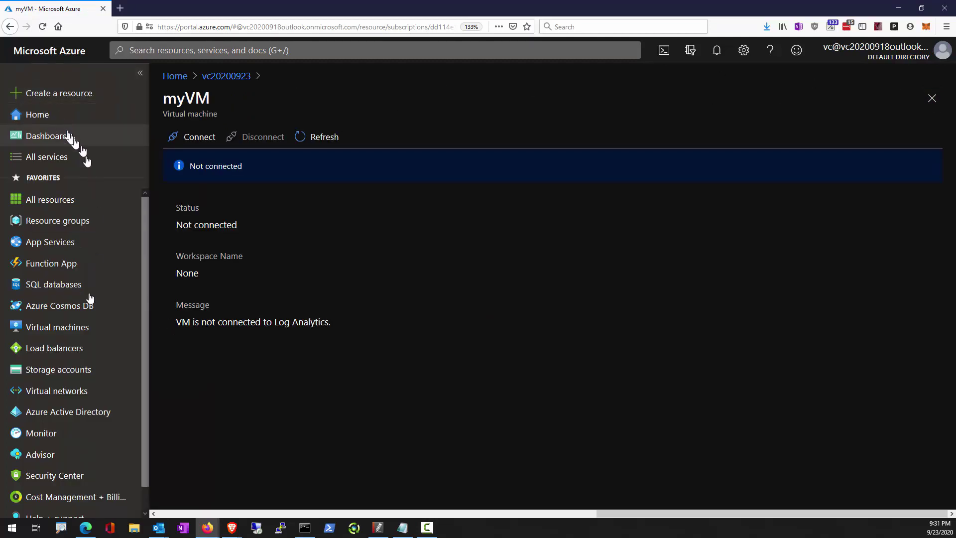
pyautogui.click(85, 327)
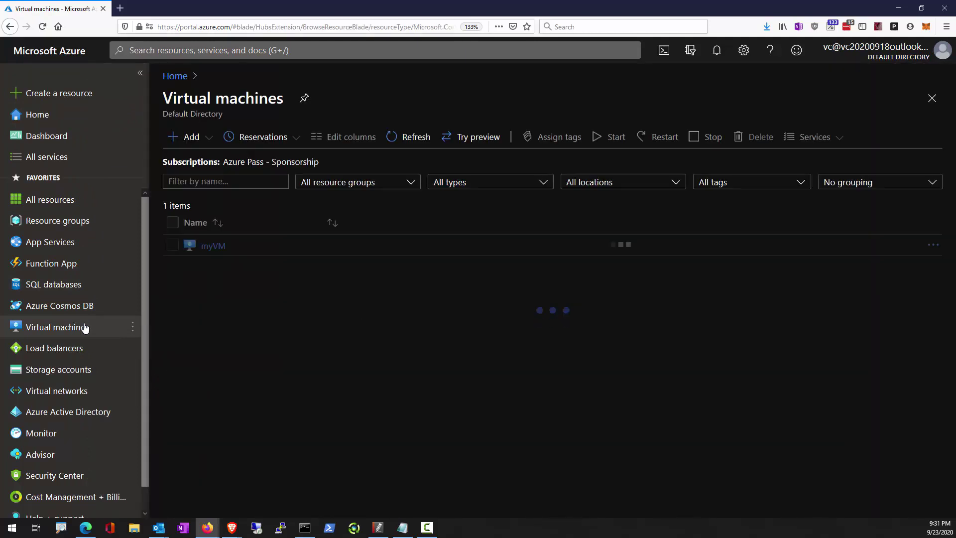
pyautogui.click(204, 311)
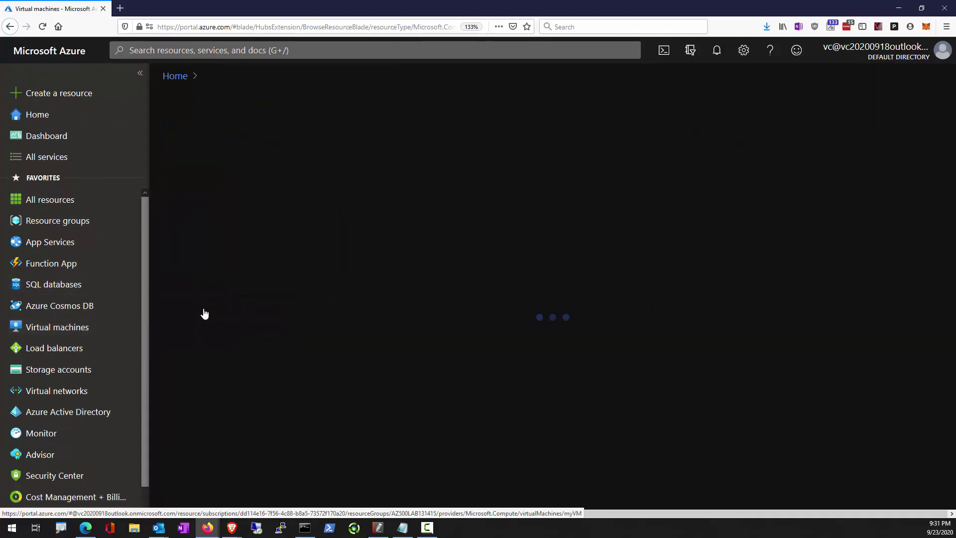
# Open myVM's Logs and enable monitoring using the vc20200923 [eastus] workspace.
pyautogui.scroll(-3, 319, 217)
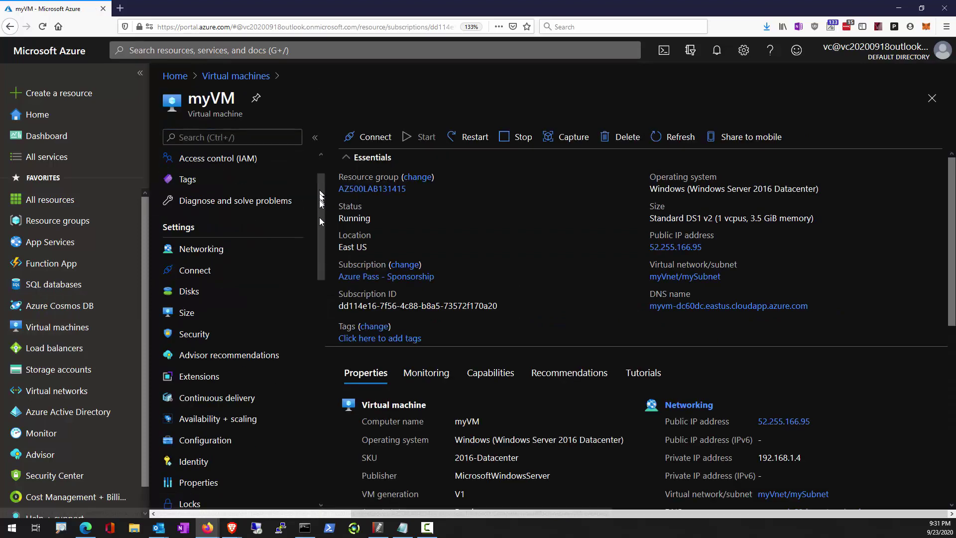
pyautogui.moveTo(319, 232); pyautogui.dragTo(318, 351)
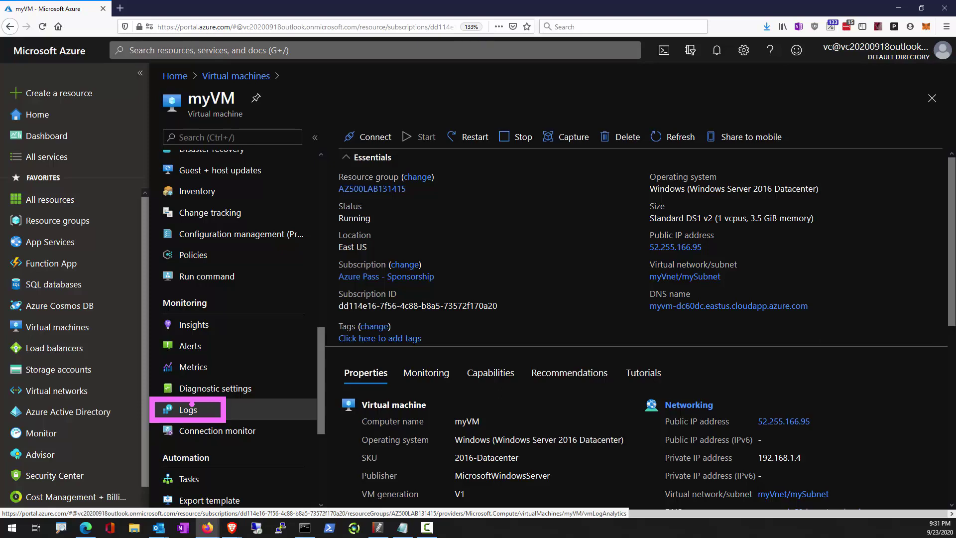
pyautogui.click(191, 406)
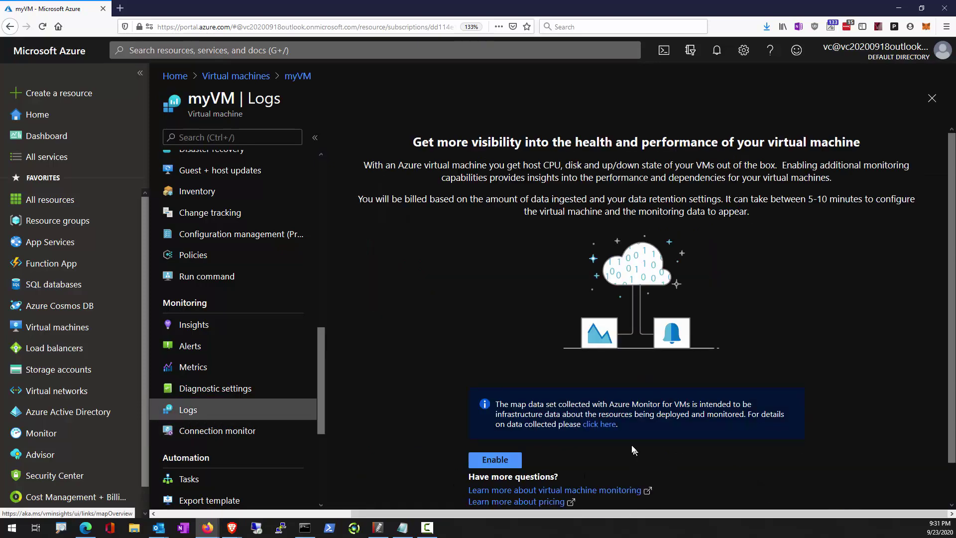
pyautogui.scroll(-1, 501, 394)
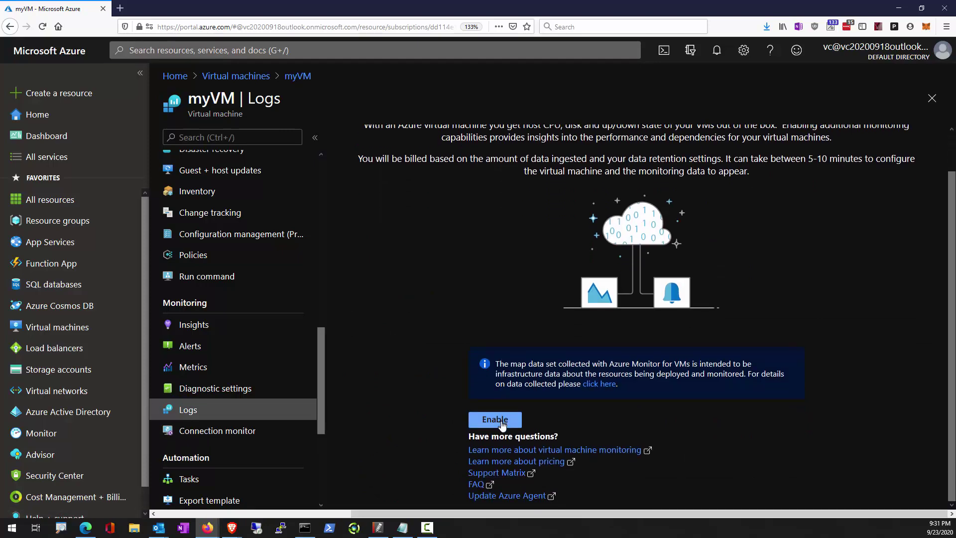
pyautogui.click(501, 421)
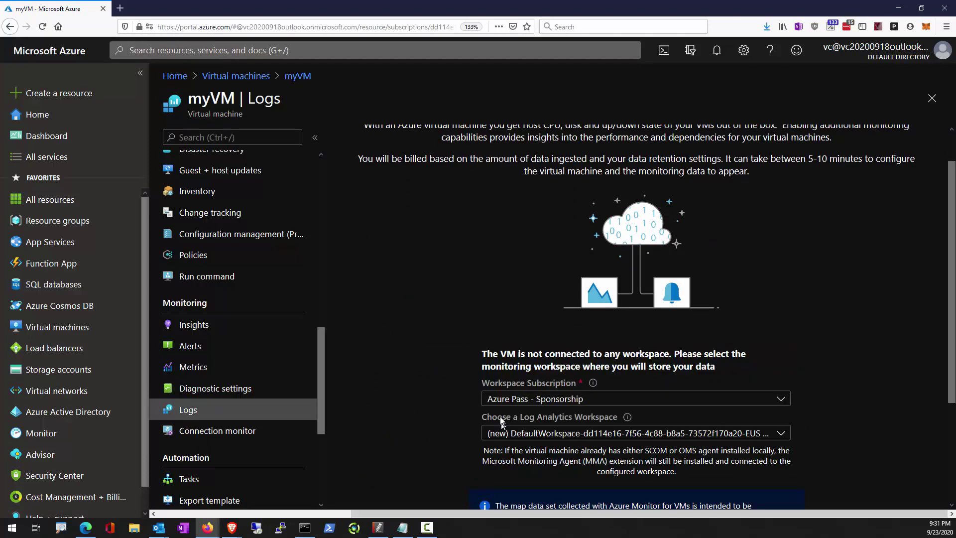
pyautogui.click(604, 438)
pyautogui.click(562, 325)
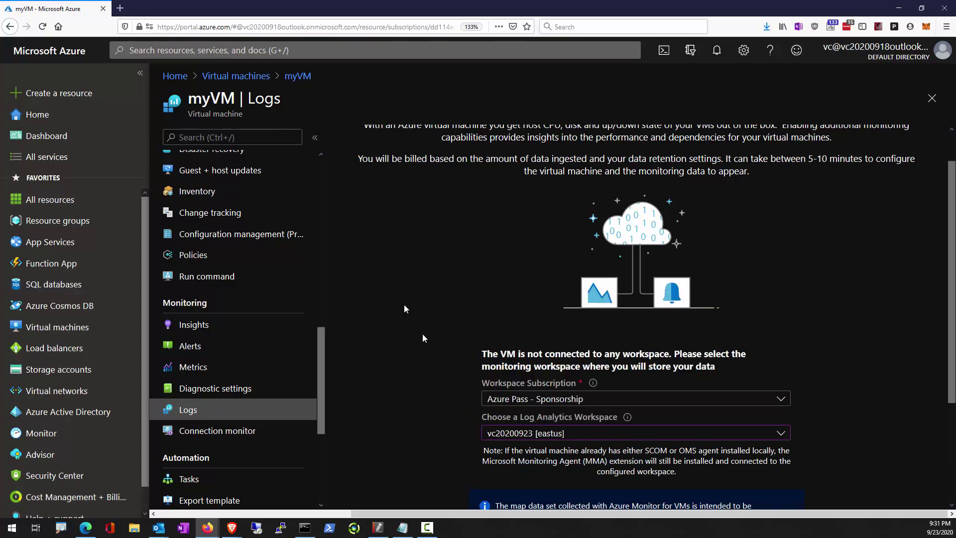
pyautogui.scroll(-3, 459, 429)
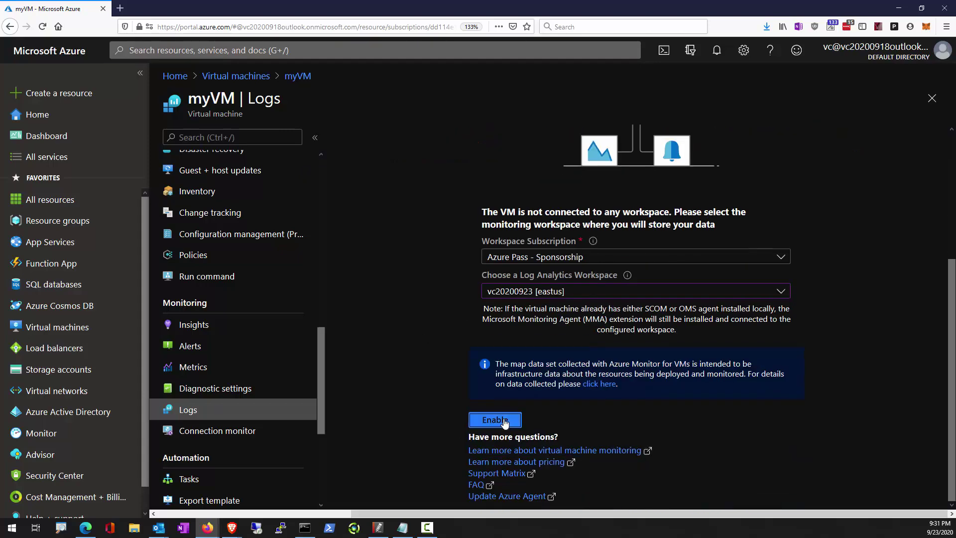
pyautogui.click(505, 421)
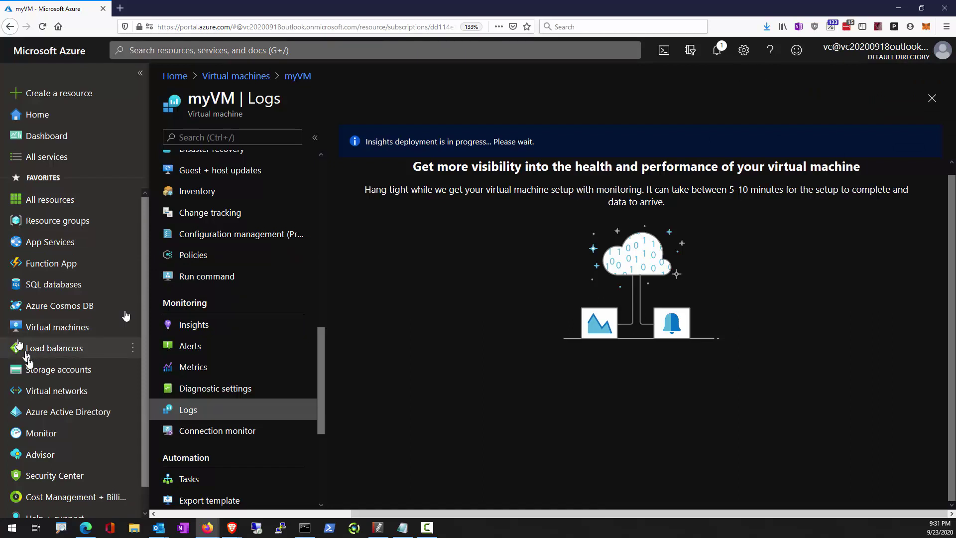
# Search for and open the vc20200923 workspace, highlighting its Agents management entry.
pyautogui.click(233, 50)
pyautogui.write('vc')
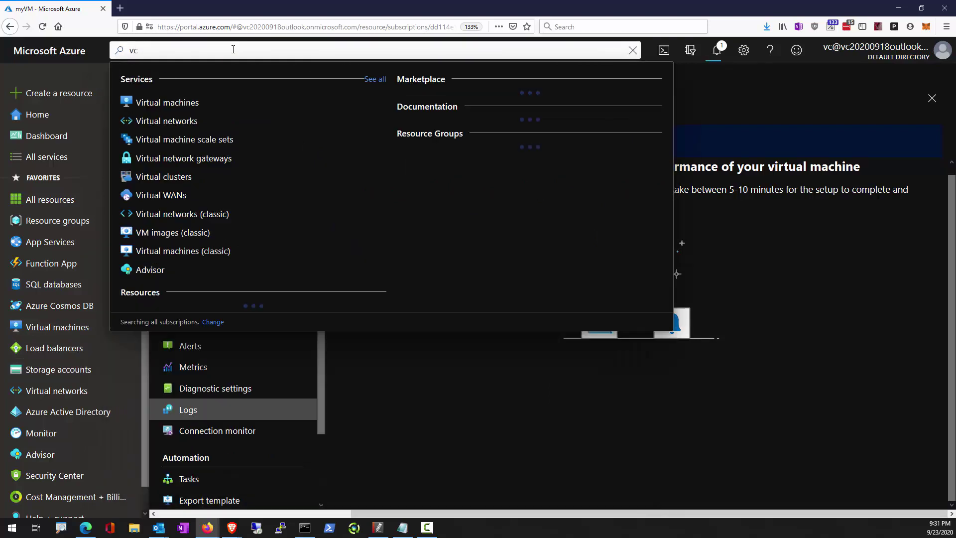
pyautogui.click(202, 151)
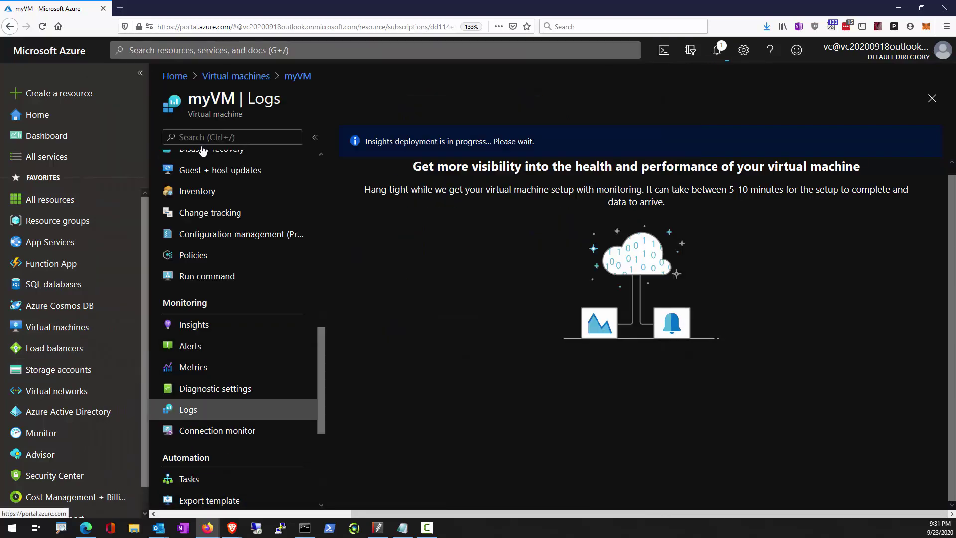
pyautogui.click(136, 76)
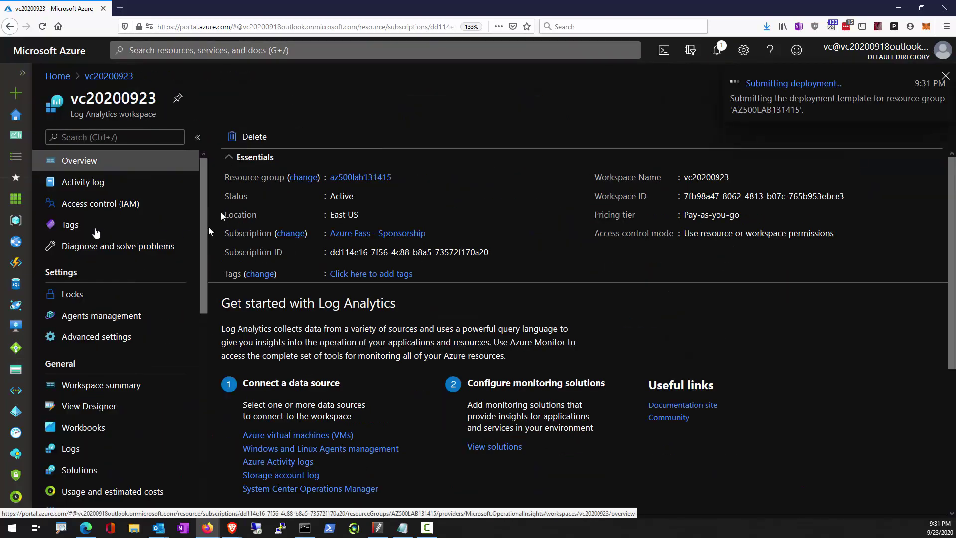
pyautogui.moveTo(33, 84); pyautogui.dragTo(187, 129)
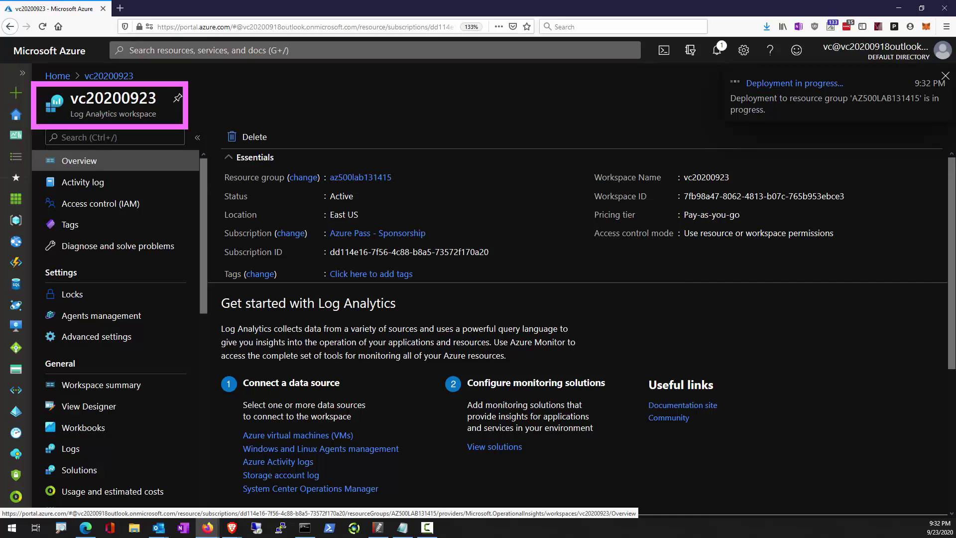
pyautogui.moveTo(43, 305); pyautogui.dragTo(150, 333)
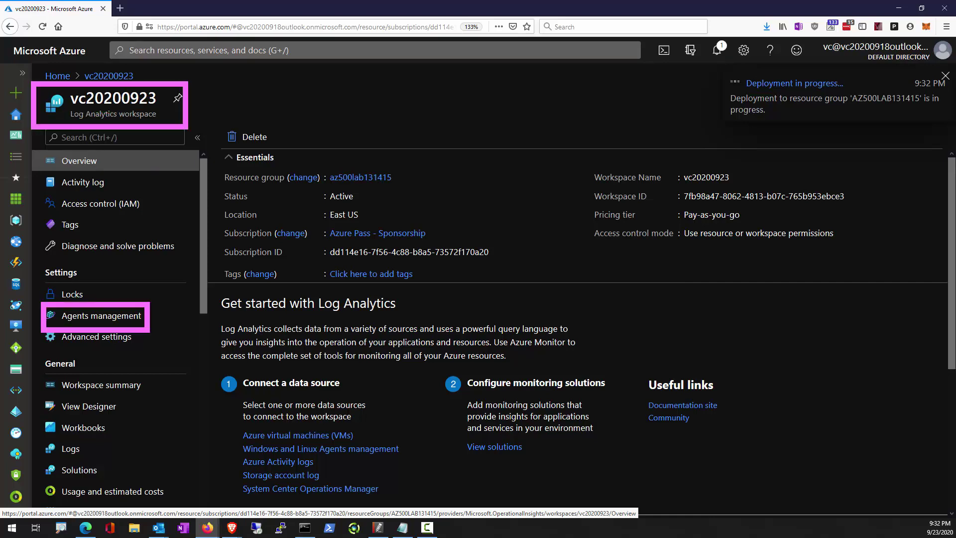
pyautogui.press('Escape')
# Open Agents management and annotate the Windows agent downloads, Workspace ID and keys.
pyautogui.click(135, 320)
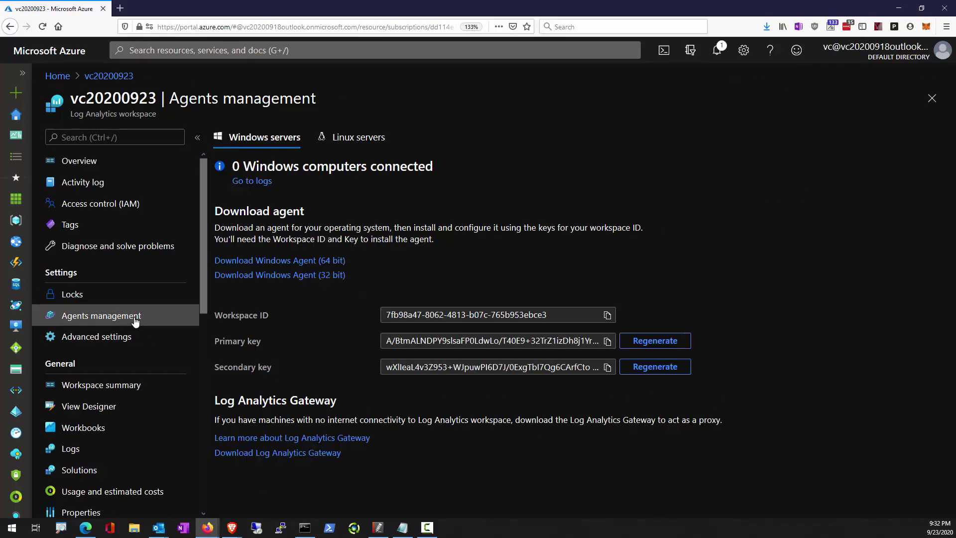
pyautogui.moveTo(188, 231); pyautogui.dragTo(379, 306)
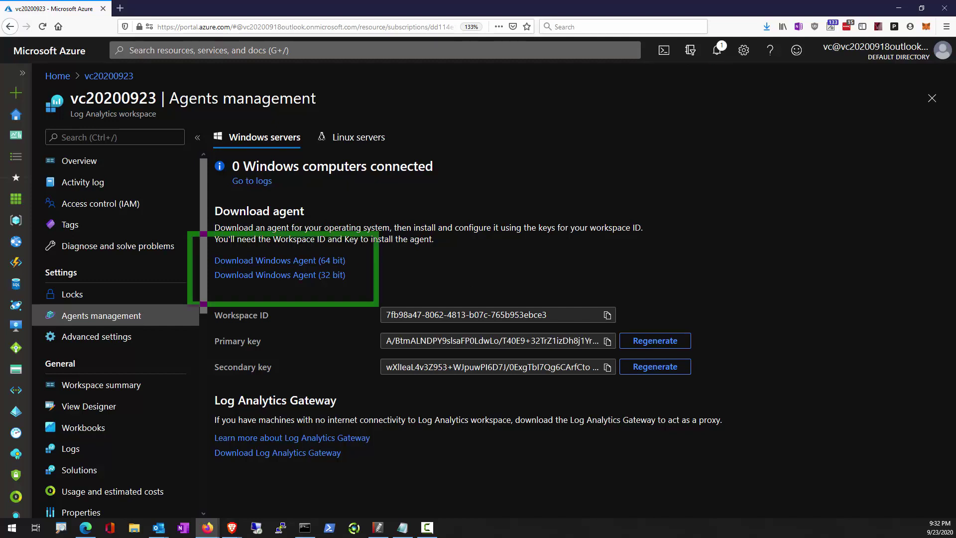
pyautogui.moveTo(333, 281); pyautogui.dragTo(341, 329)
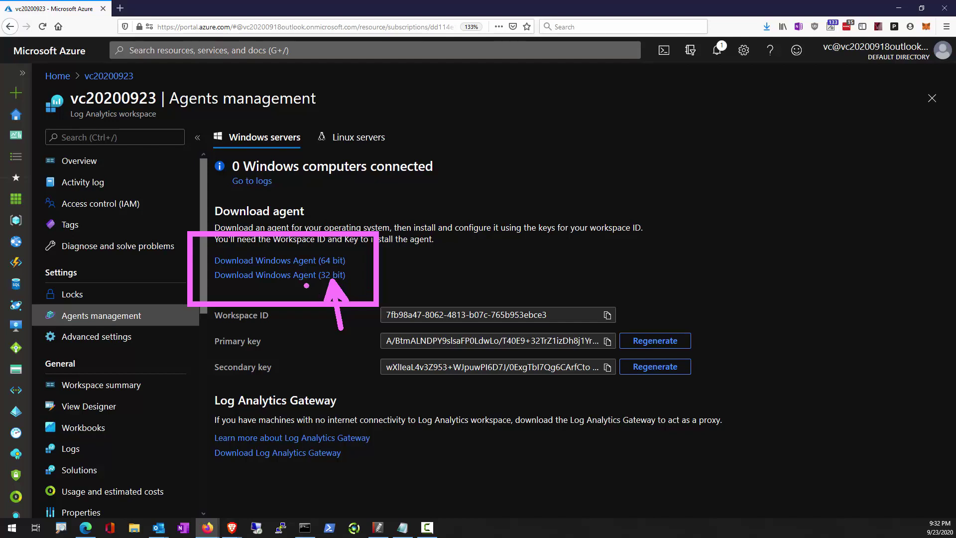
pyautogui.moveTo(332, 303)
pyautogui.mouseDown()
pyautogui.moveTo(536, 352)
pyautogui.moveTo(625, 351)
pyautogui.mouseUp()
pyautogui.moveTo(399, 330); pyautogui.dragTo(339, 287)
pyautogui.moveTo(17, 71)
pyautogui.mouseDown()
pyautogui.moveTo(321, 145)
pyautogui.moveTo(322, 135)
pyautogui.mouseUp()
pyautogui.moveTo(358, 319)
pyautogui.mouseDown()
pyautogui.moveTo(611, 379)
pyautogui.moveTo(716, 386)
pyautogui.mouseUp()
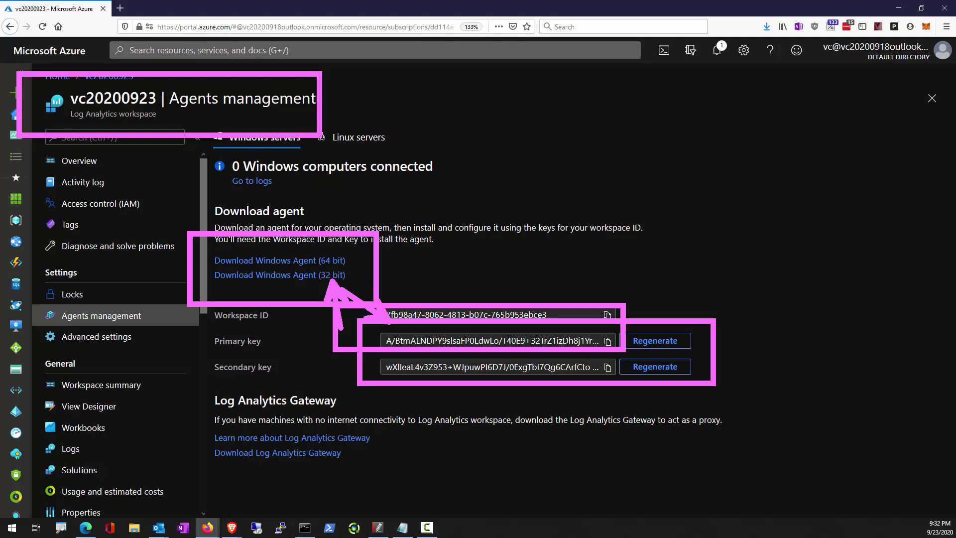
pyautogui.press('Escape')
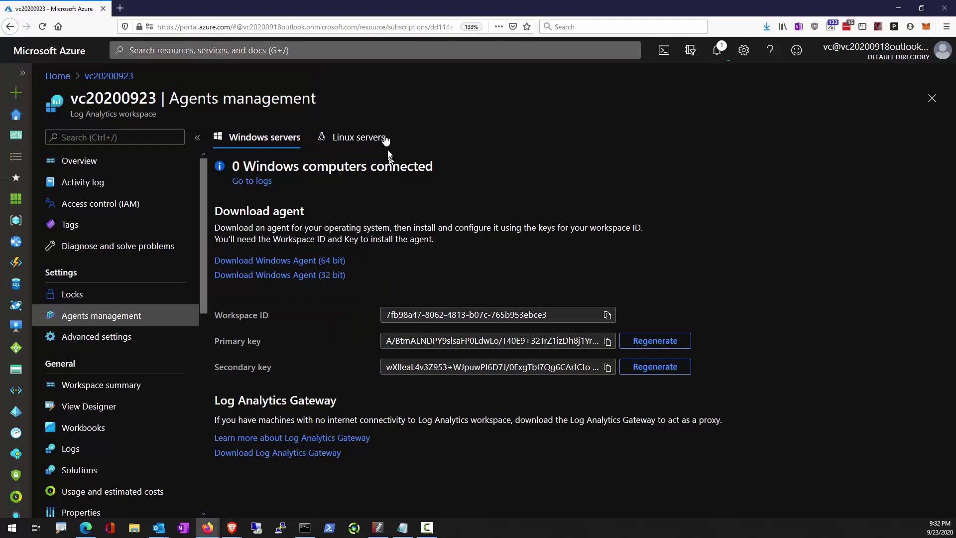
# Show the Linux servers onboarding details, annotating the download, Workspace ID and Primary key.
pyautogui.click(384, 142)
pyautogui.hotkey('ctrl', '2')
pyautogui.moveTo(403, 112)
pyautogui.mouseDown()
pyautogui.moveTo(386, 113)
pyautogui.moveTo(415, 142)
pyautogui.moveTo(362, 117)
pyautogui.mouseUp()
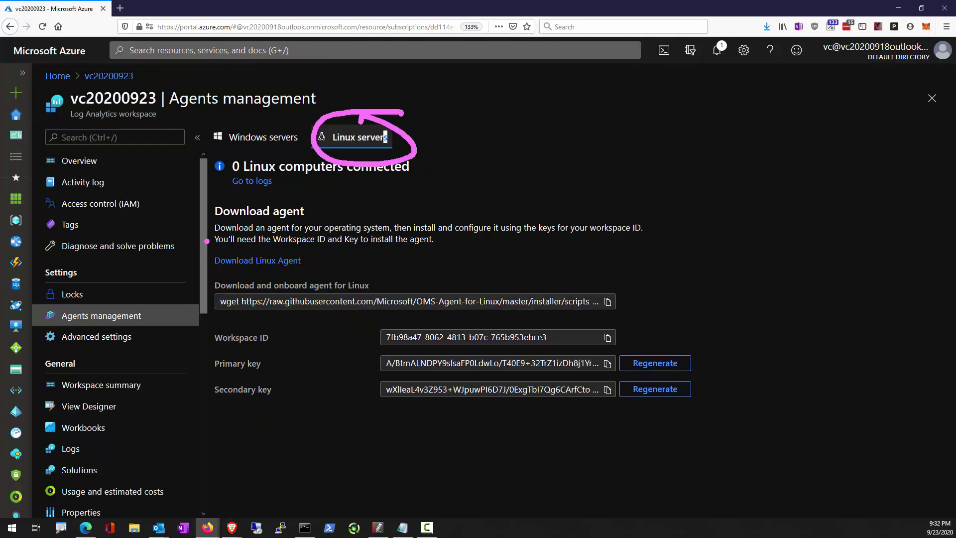
pyautogui.moveTo(207, 241)
pyautogui.mouseDown()
pyautogui.moveTo(706, 465)
pyautogui.moveTo(814, 473)
pyautogui.moveTo(822, 415)
pyautogui.mouseUp()
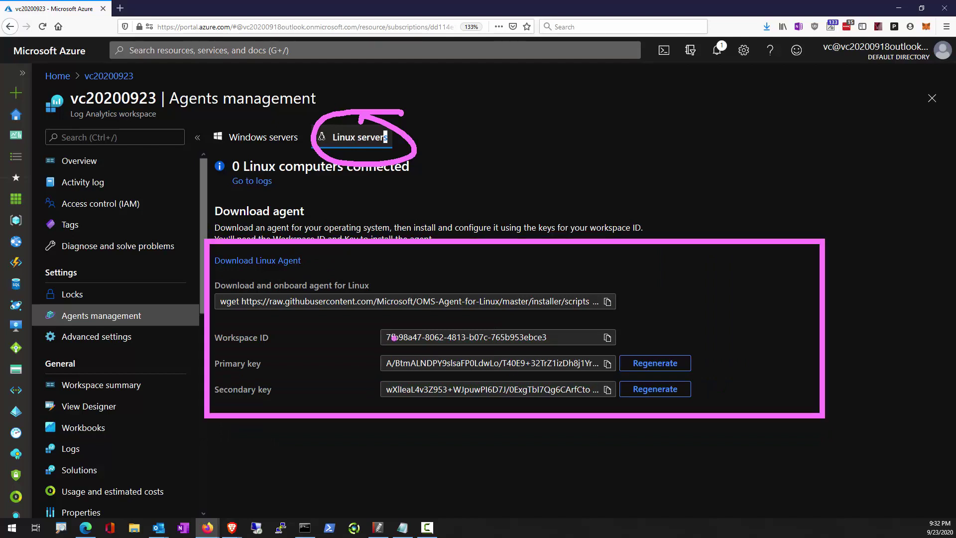
pyautogui.moveTo(371, 327)
pyautogui.mouseDown()
pyautogui.moveTo(651, 407)
pyautogui.moveTo(725, 399)
pyautogui.mouseUp()
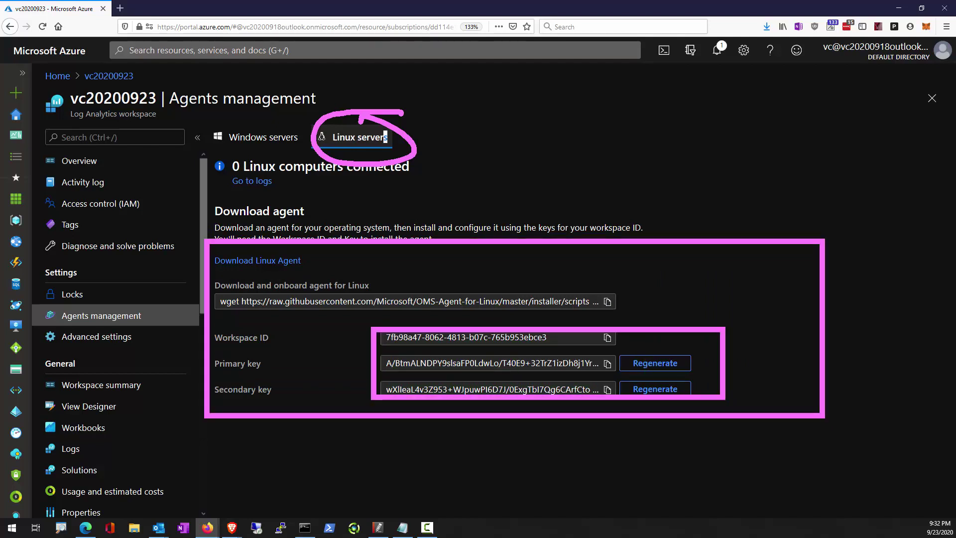
pyautogui.moveTo(287, 344)
pyautogui.mouseDown()
pyautogui.moveTo(286, 294)
pyautogui.moveTo(200, 168)
pyautogui.mouseUp()
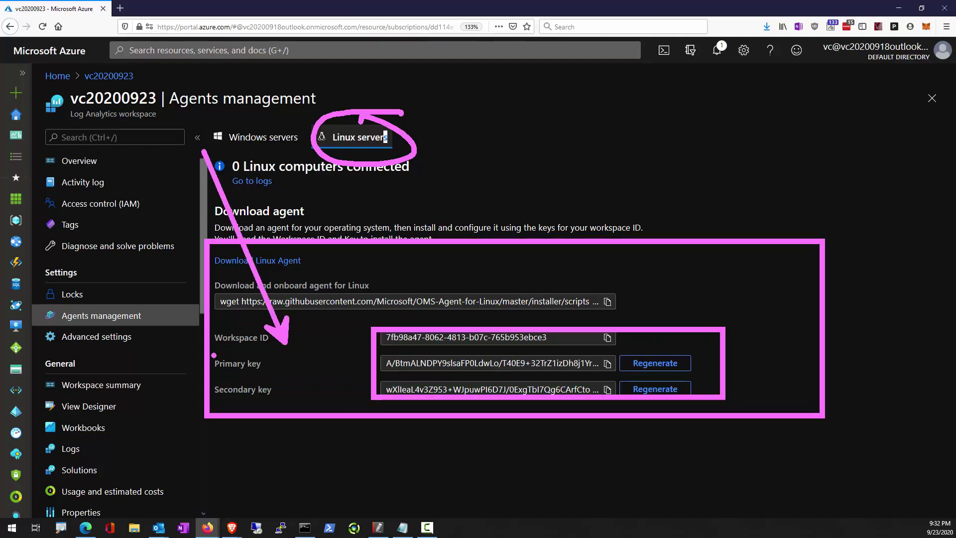
pyautogui.moveTo(209, 345)
pyautogui.mouseDown()
pyautogui.moveTo(640, 398)
pyautogui.moveTo(704, 373)
pyautogui.mouseUp()
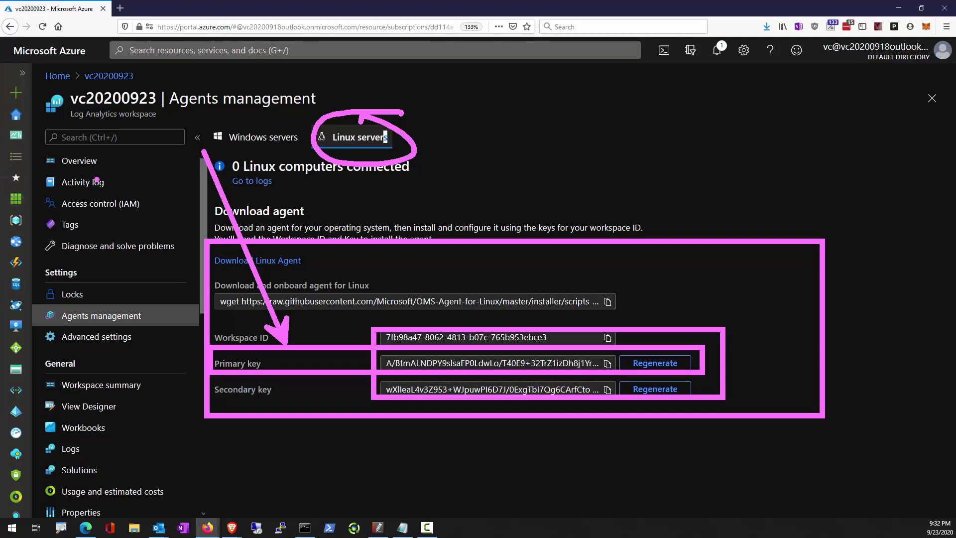
pyautogui.press('Escape')
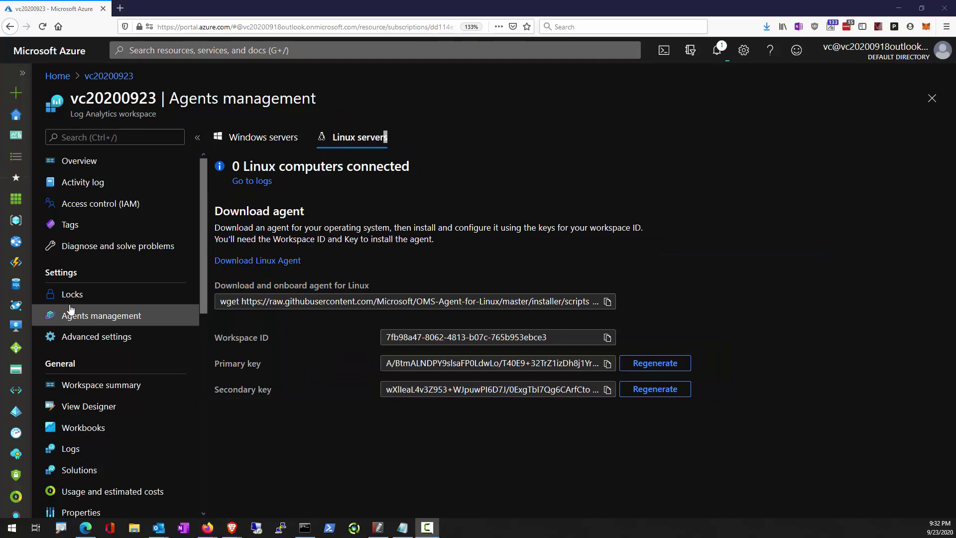
# In Advanced settings > Data, add the System event log to Windows Event Logs and view Windows Performance Counters.
pyautogui.click(102, 338)
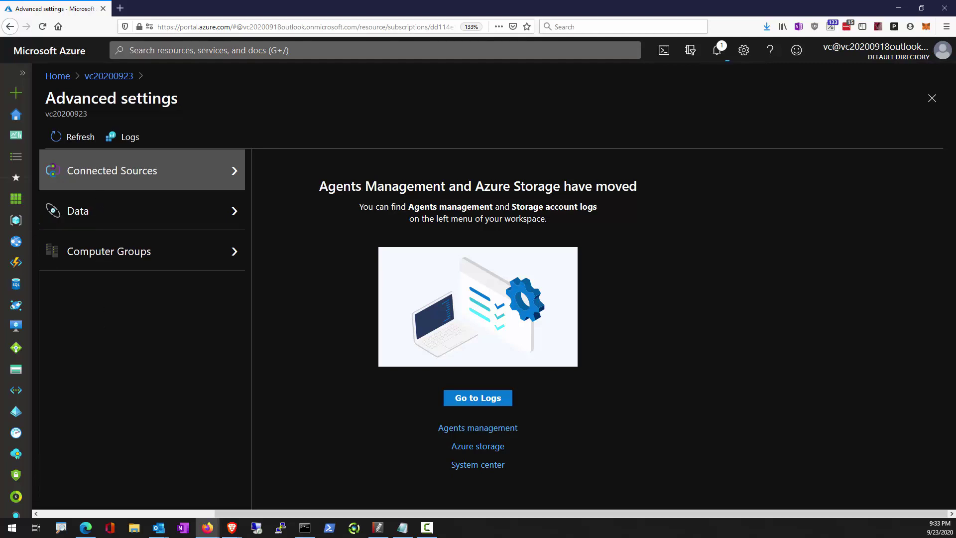
pyautogui.click(120, 225)
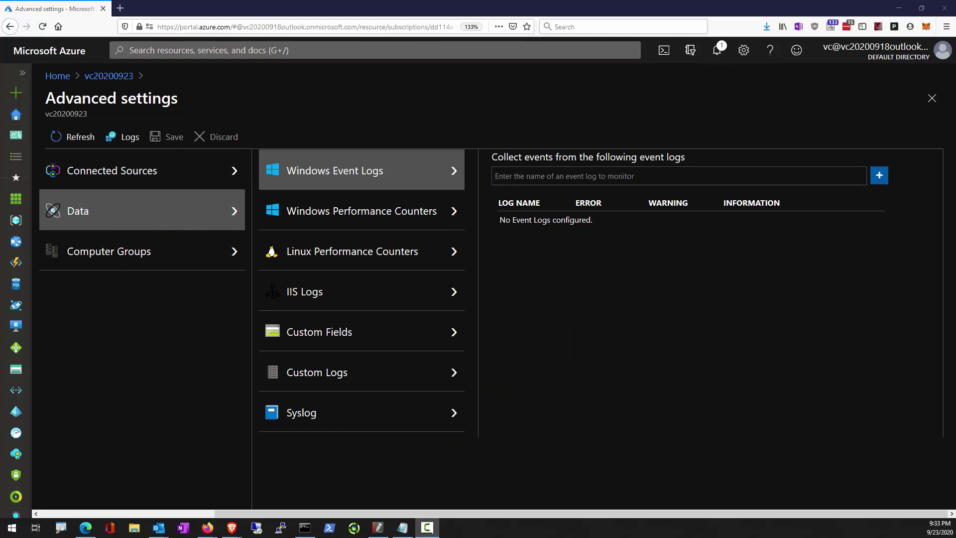
pyautogui.click(508, 177)
pyautogui.write('system')
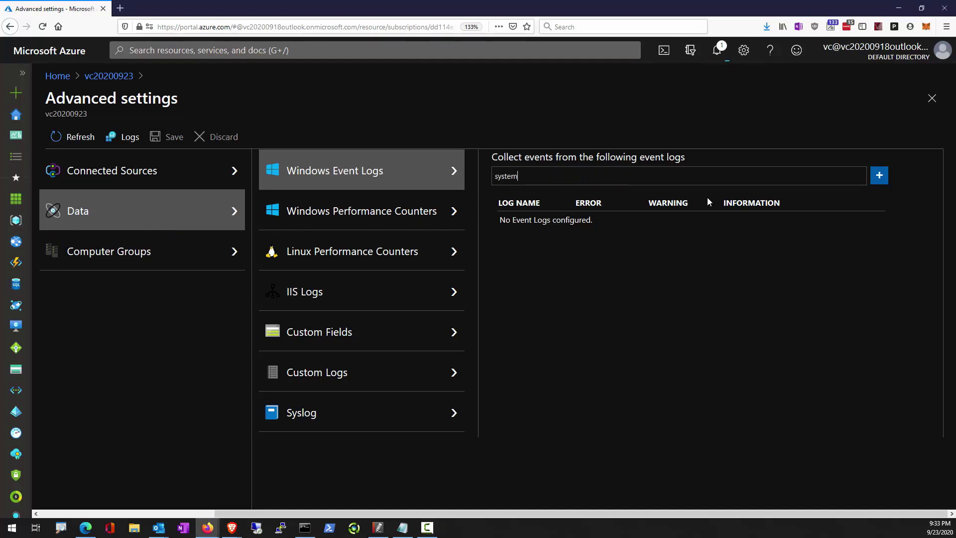
pyautogui.click(577, 267)
pyautogui.click(880, 176)
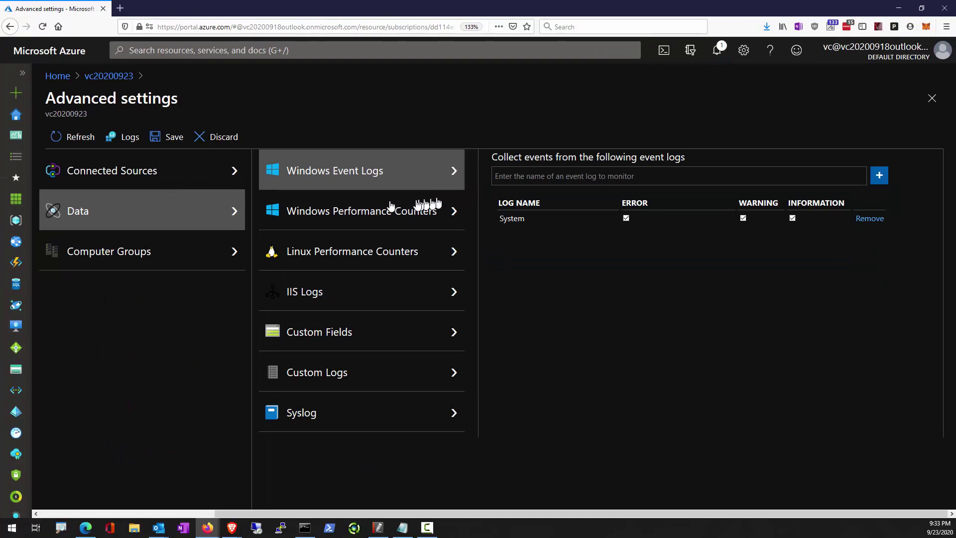
pyautogui.click(370, 213)
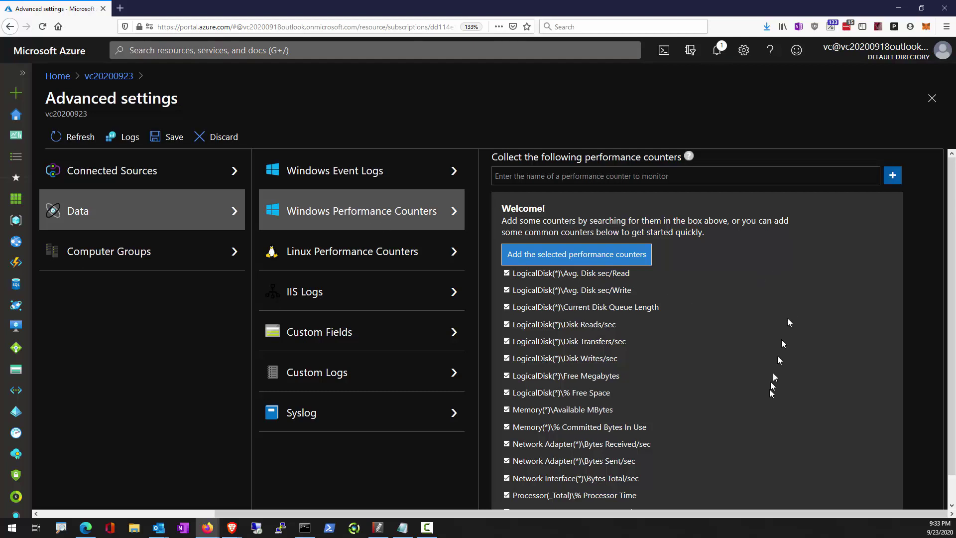
# Add all suggested Windows counters, including Memory(*)\Available MBytes, and save the configuration.
pyautogui.scroll(-1, 645, 321)
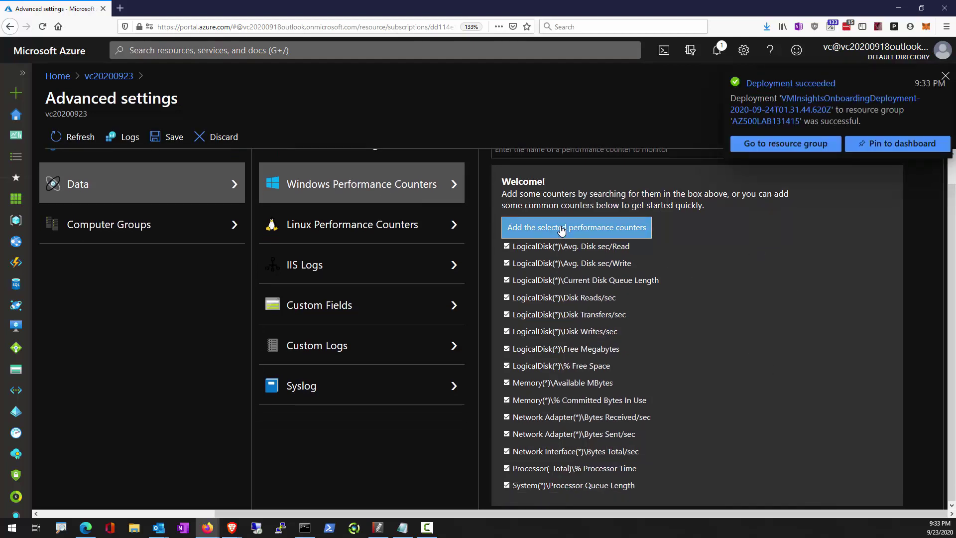
pyautogui.click(562, 230)
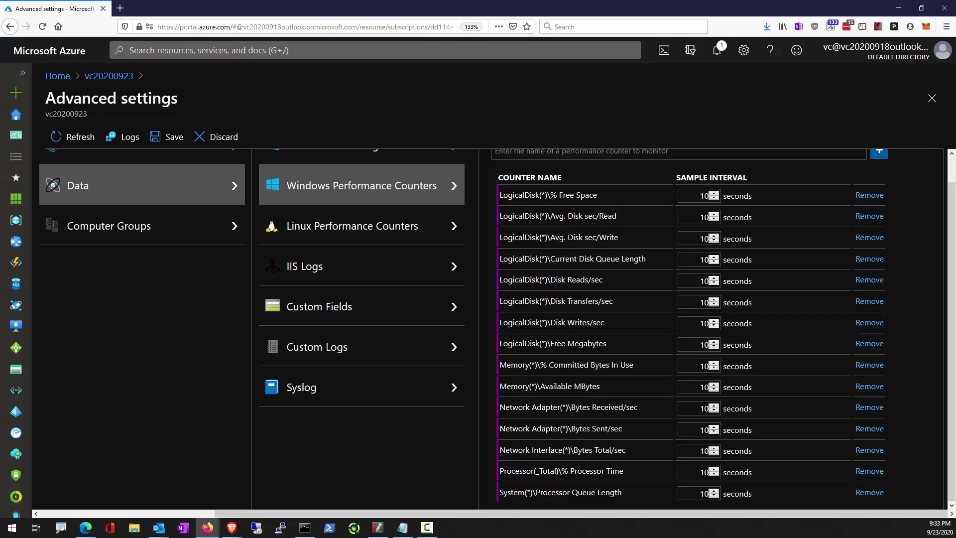
pyautogui.click(178, 143)
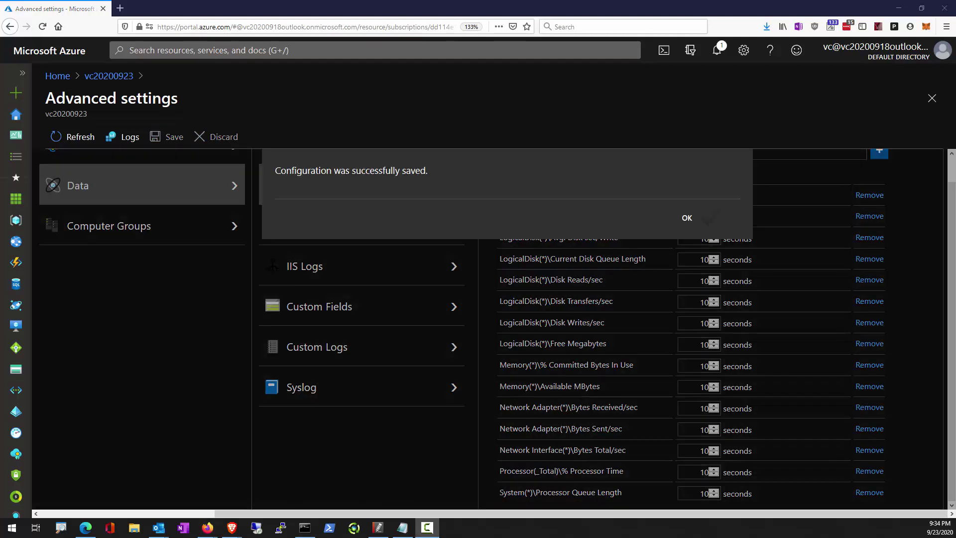
pyautogui.click(699, 221)
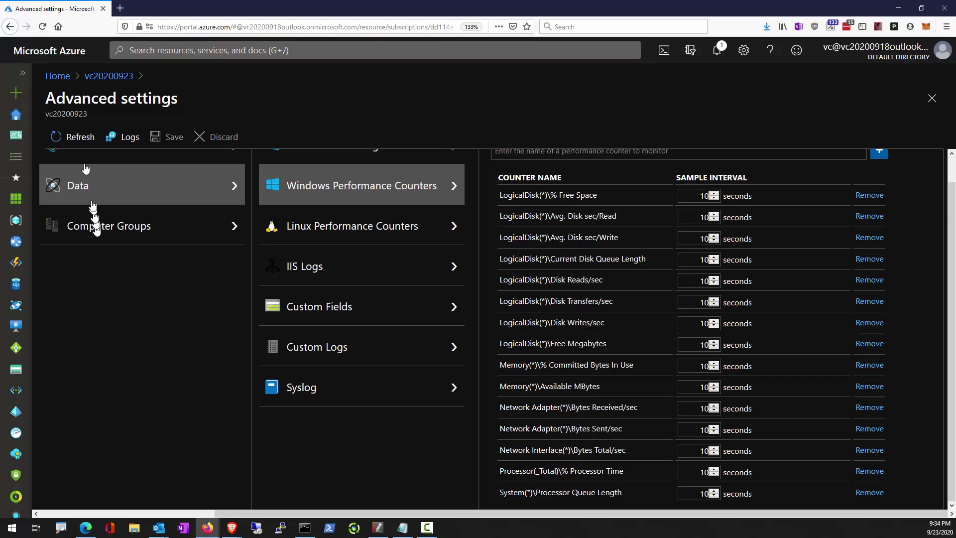
# Open the Agent Health report from the vc20200923 workspace's Workbooks gallery.
pyautogui.click(94, 81)
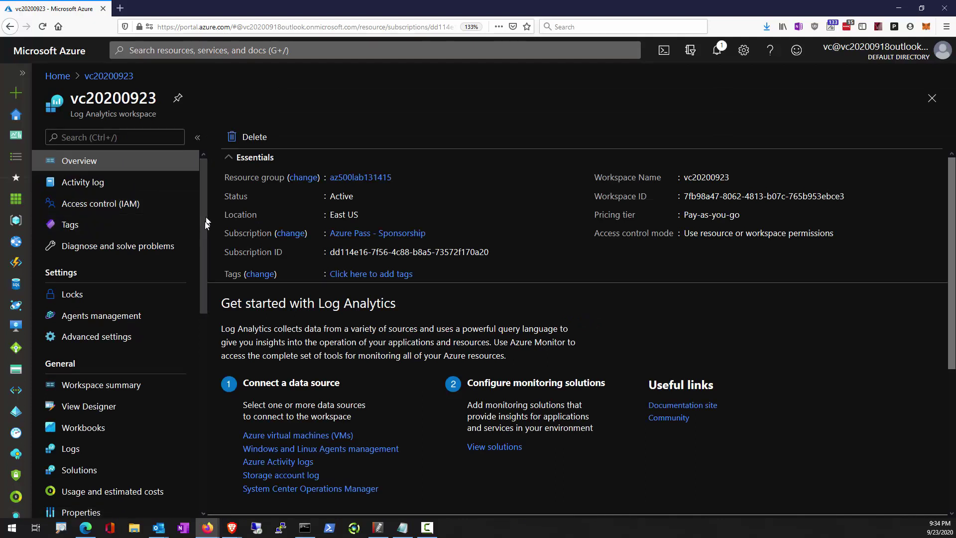
pyautogui.moveTo(205, 221); pyautogui.dragTo(198, 260)
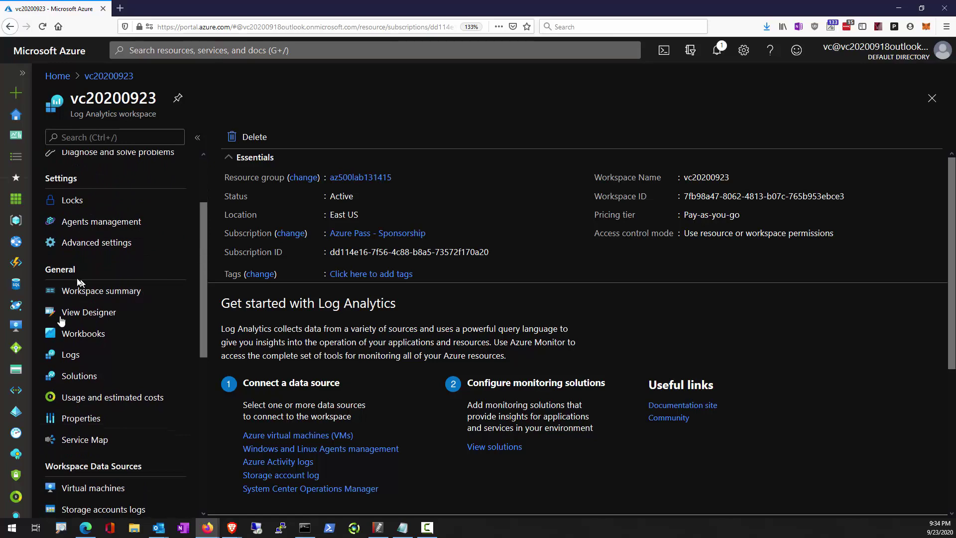
pyautogui.click(65, 355)
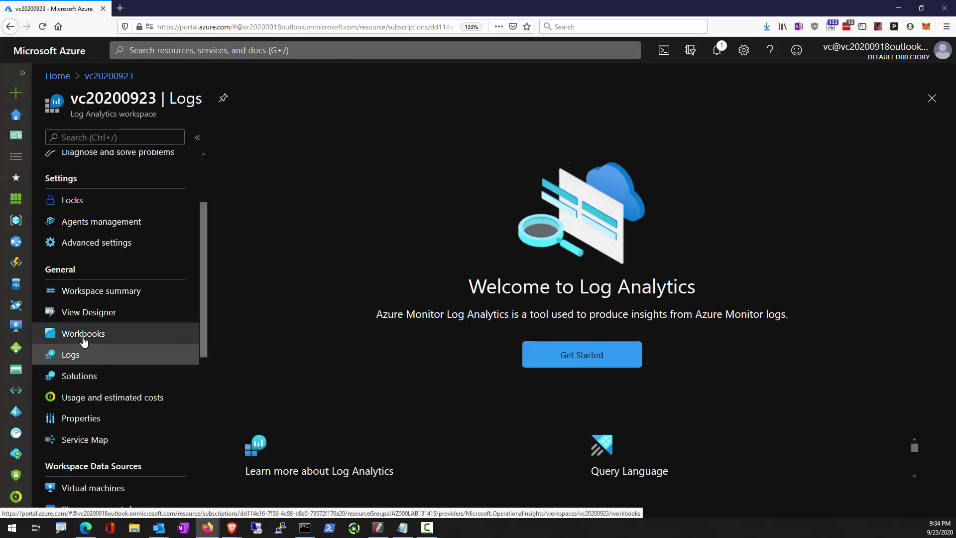
pyautogui.click(101, 336)
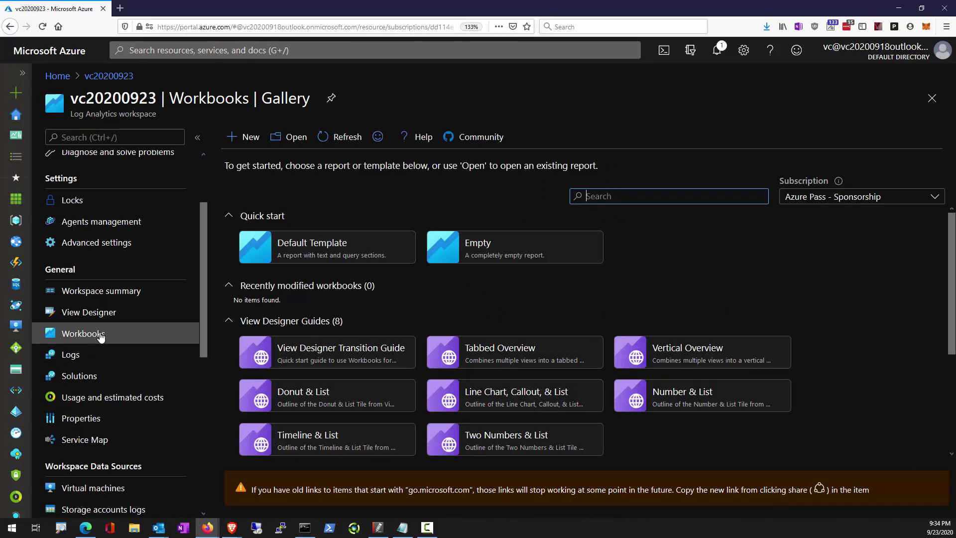
pyautogui.scroll(-2, 404, 414)
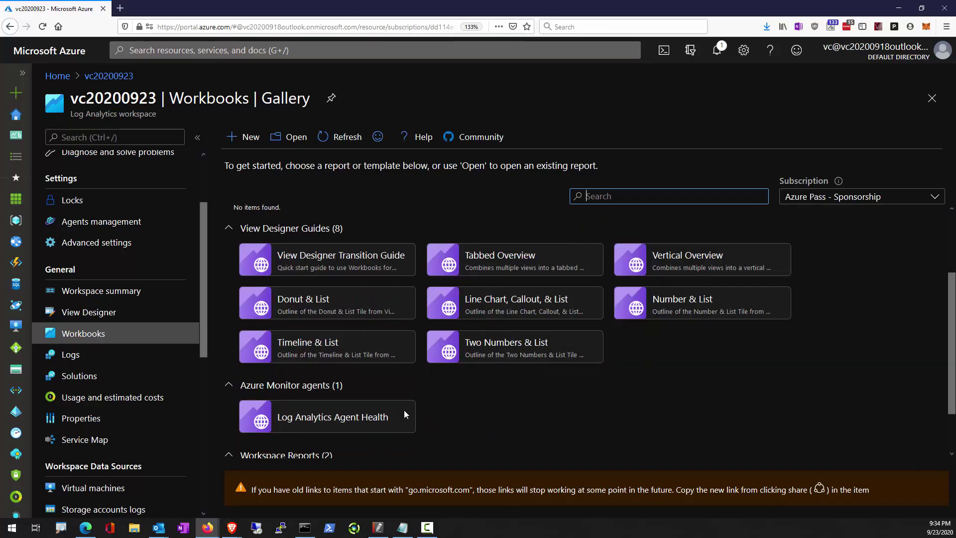
pyautogui.scroll(-1, 404, 415)
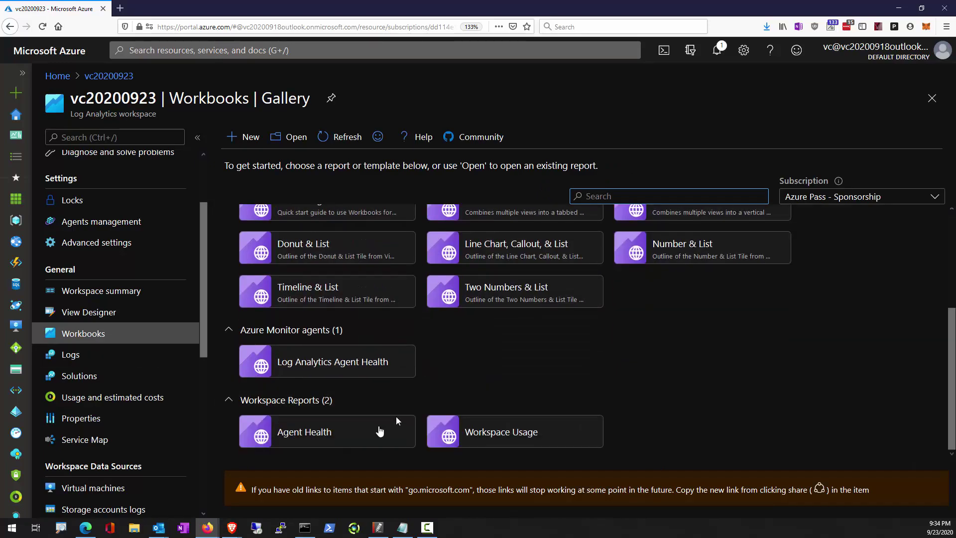
pyautogui.click(337, 432)
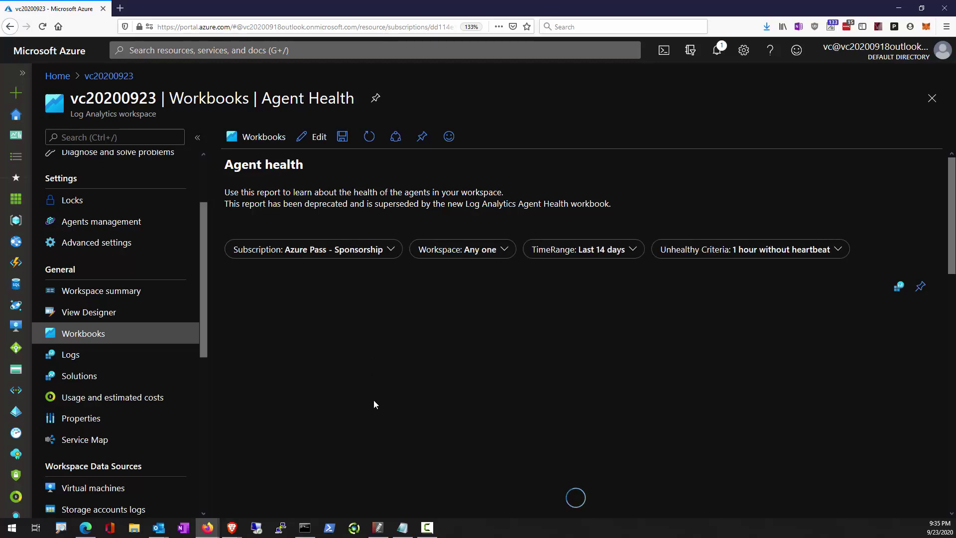
# Browse the Agent Health report, enter 'Event Hub', then go to the workspace's Logs page.
pyautogui.scroll(-2, 375, 405)
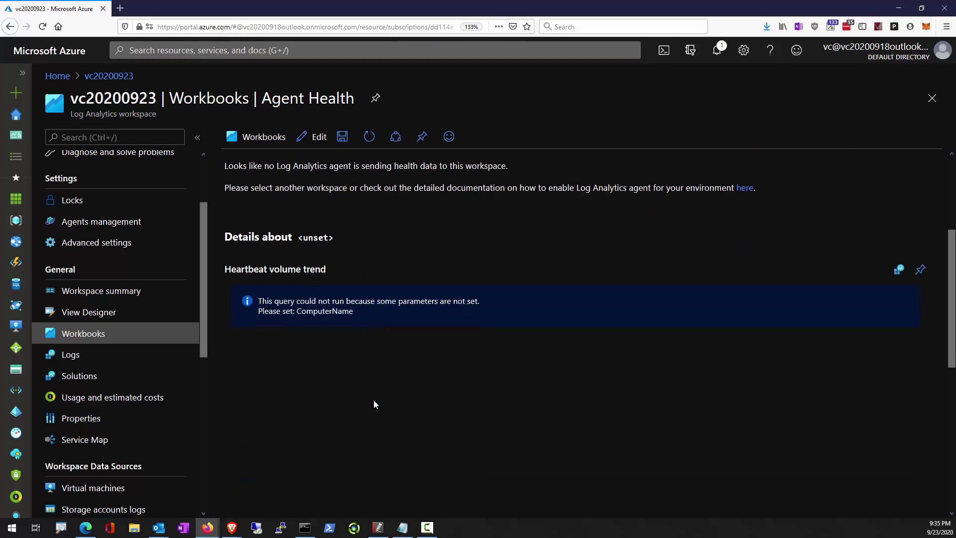
pyautogui.scroll(1, 374, 404)
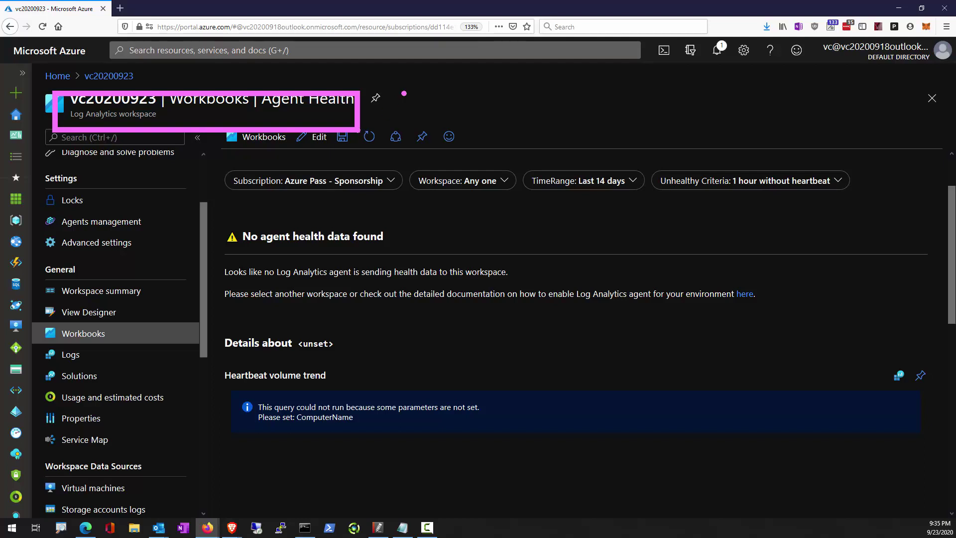
pyautogui.moveTo(359, 105); pyautogui.dragTo(468, 90)
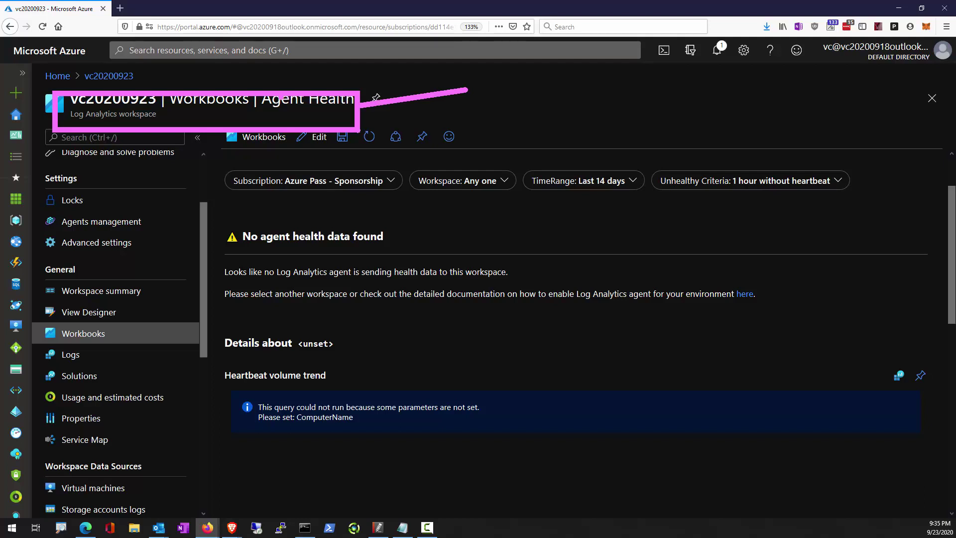
pyautogui.press('e')
pyautogui.moveTo(38, 92); pyautogui.dragTo(166, 119)
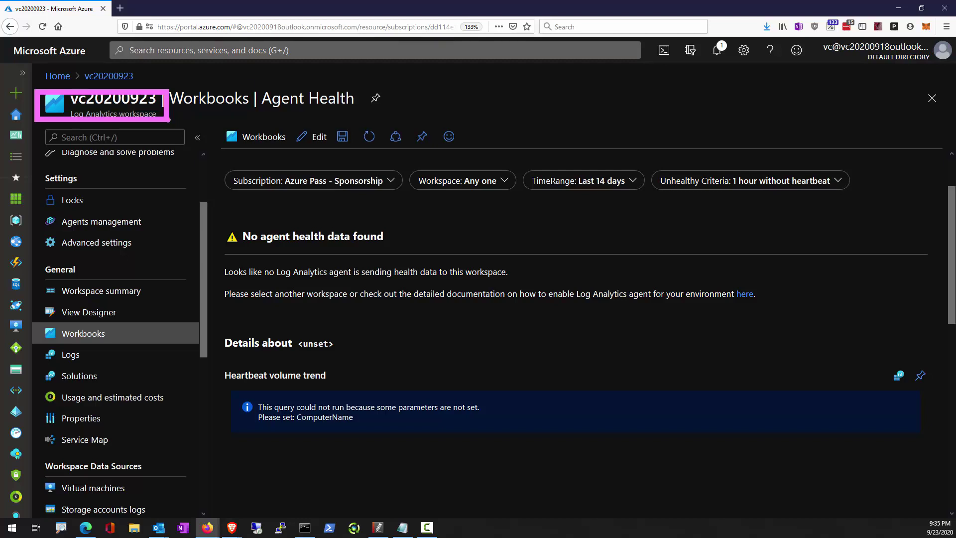
pyautogui.write('t')
pyautogui.write('Event ')
pyautogui.write('Hub')
pyautogui.press('Escape')
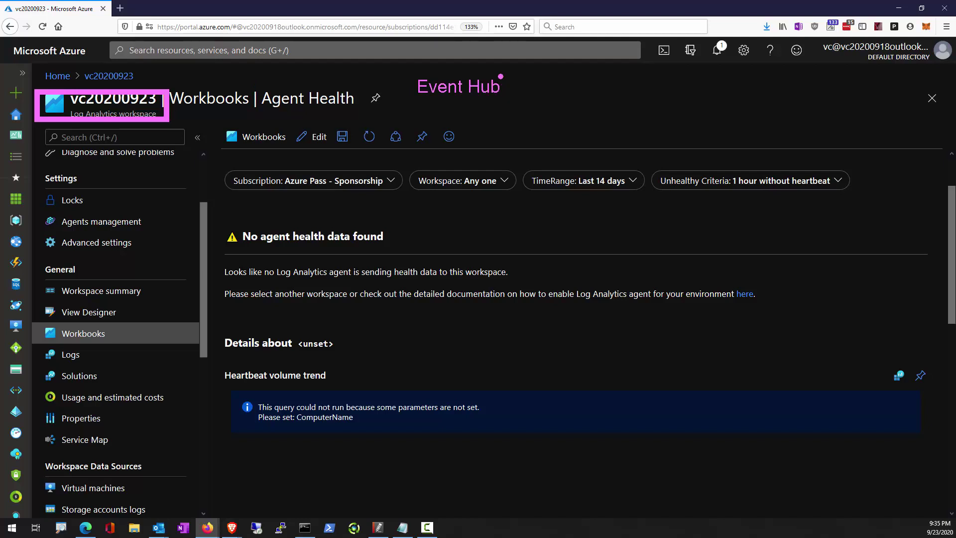
pyautogui.moveTo(399, 62); pyautogui.dragTo(527, 101)
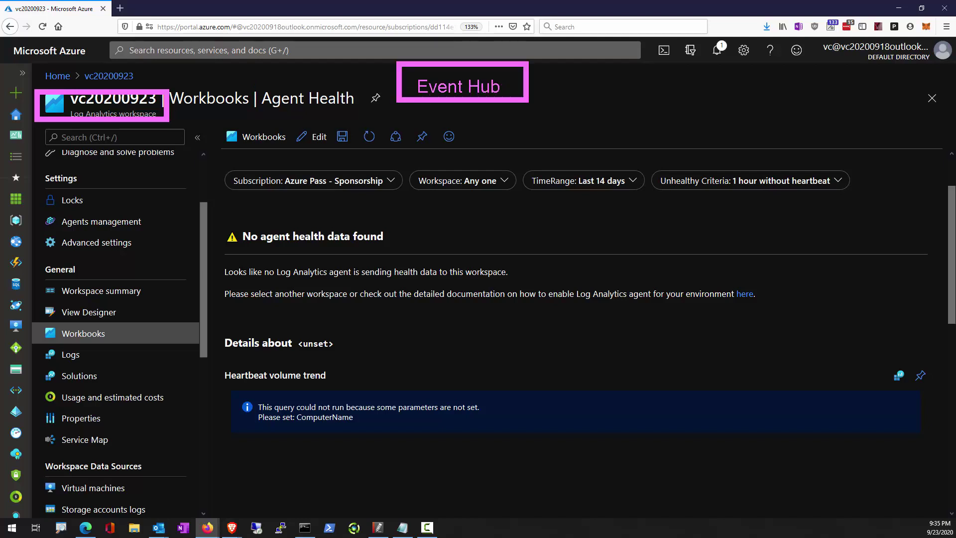
pyautogui.press('w')
pyautogui.press('Escape')
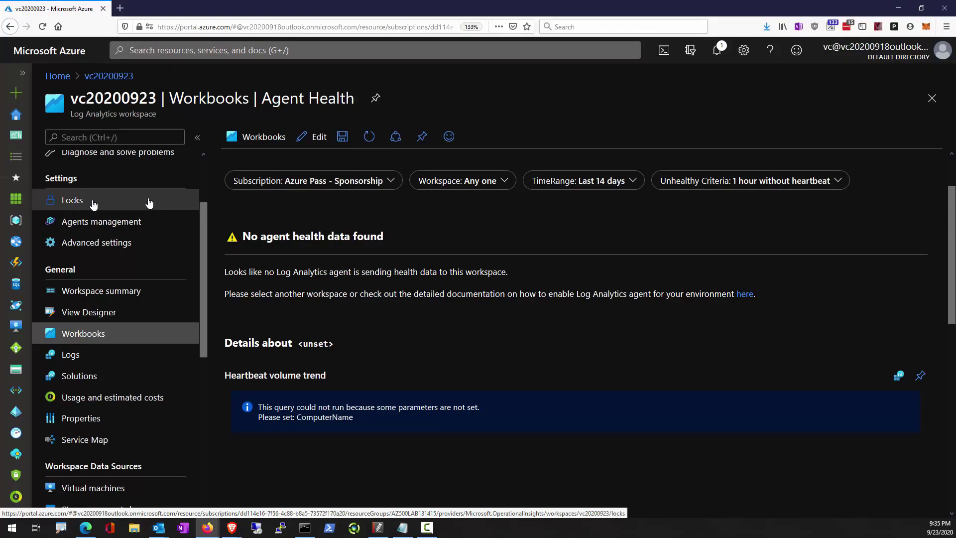
pyautogui.click(69, 355)
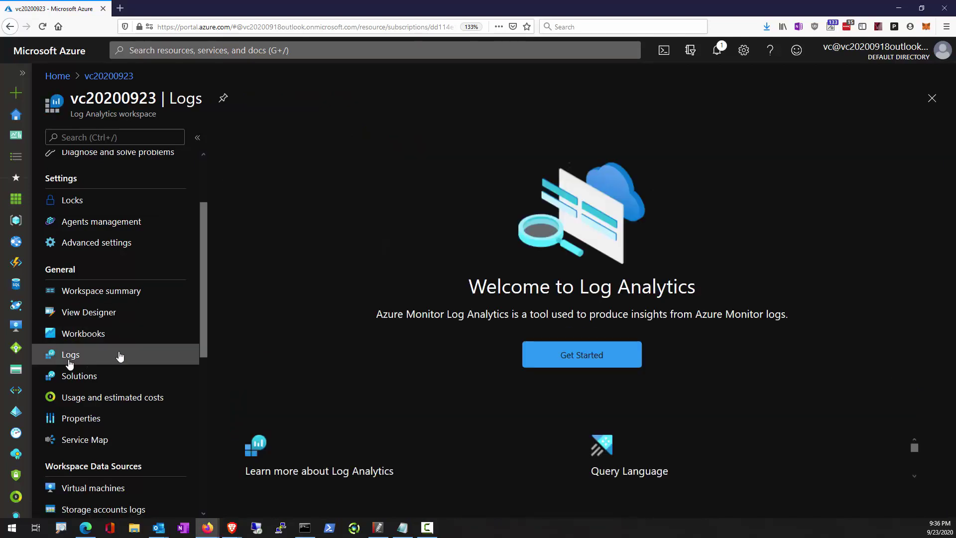
# Start in the query editor and collapse the workspace menu to widen the query area.
pyautogui.click(621, 359)
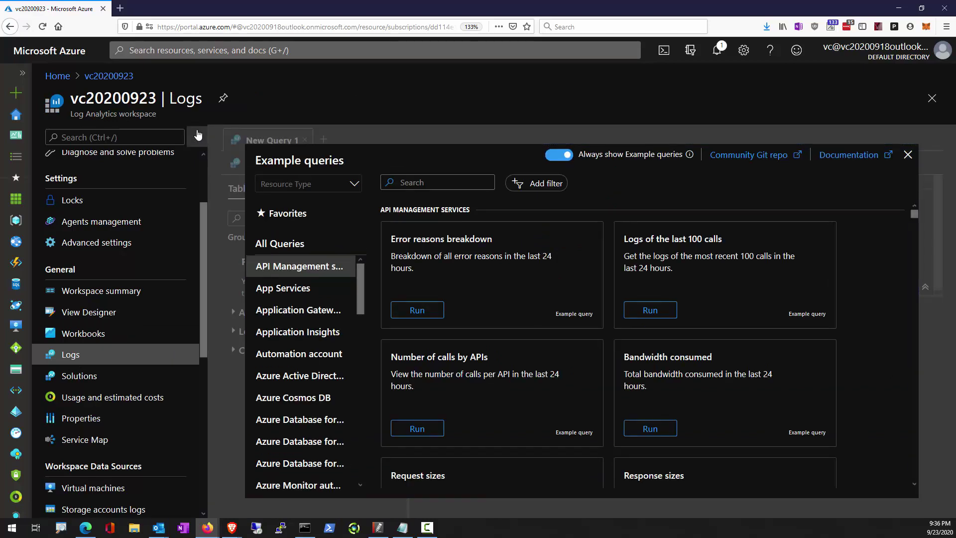
pyautogui.click(198, 135)
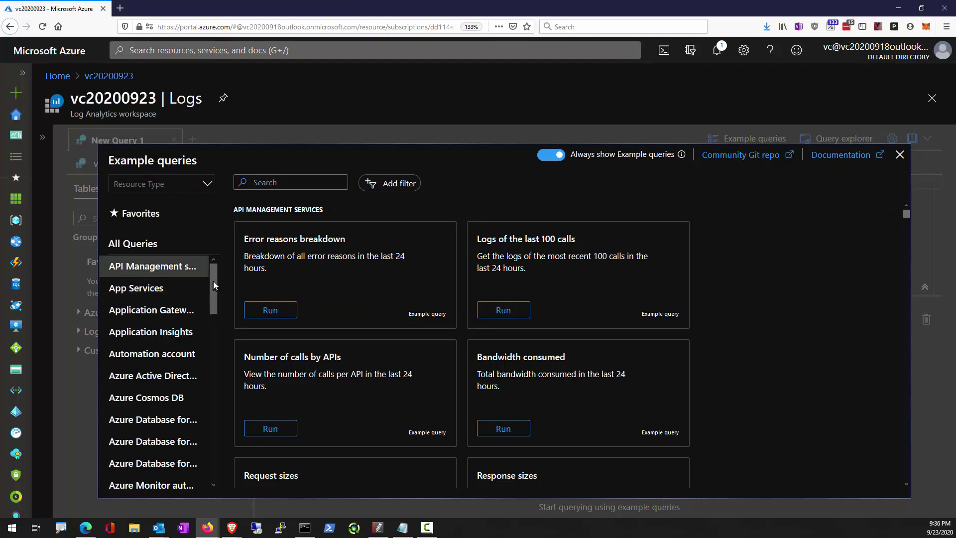
pyautogui.moveTo(213, 280); pyautogui.dragTo(203, 377)
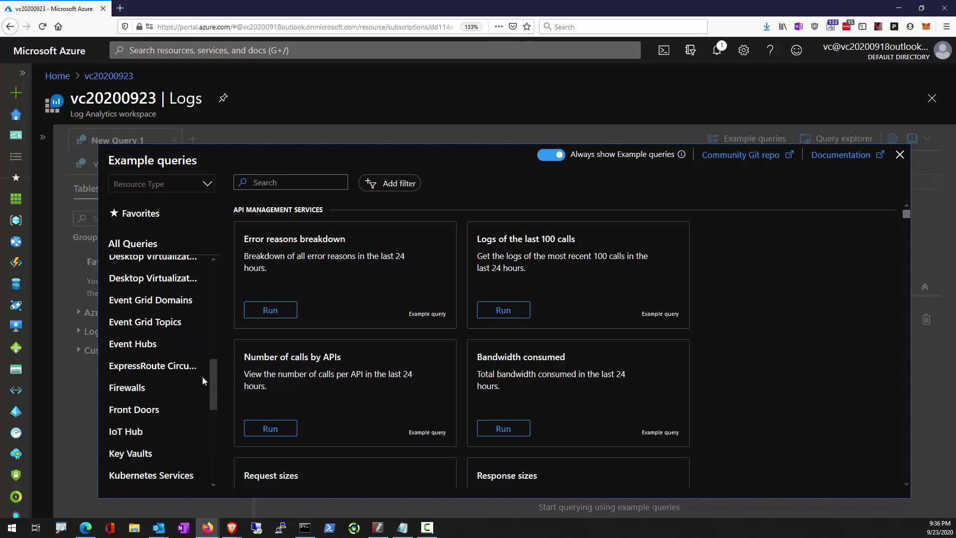
pyautogui.scroll(-3, 206, 433)
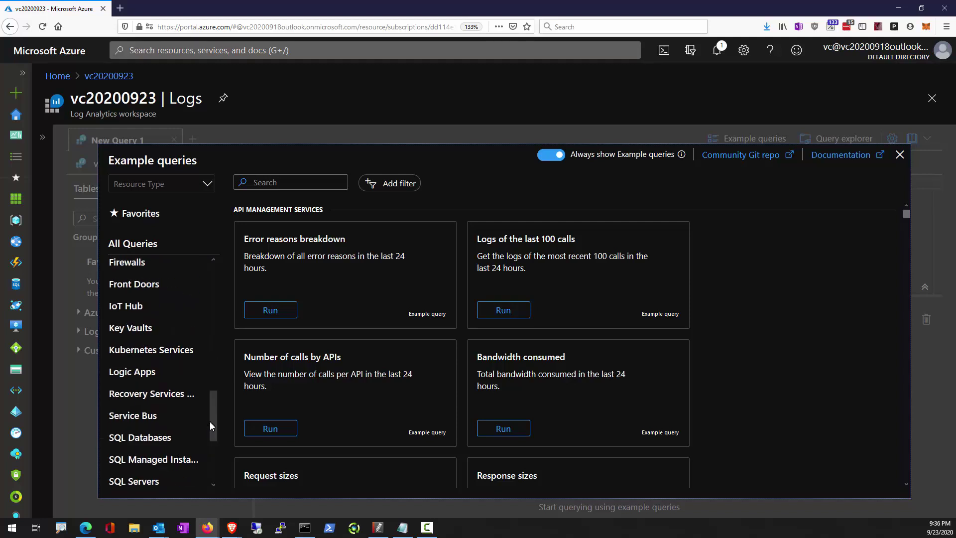
pyautogui.scroll(-3, 202, 438)
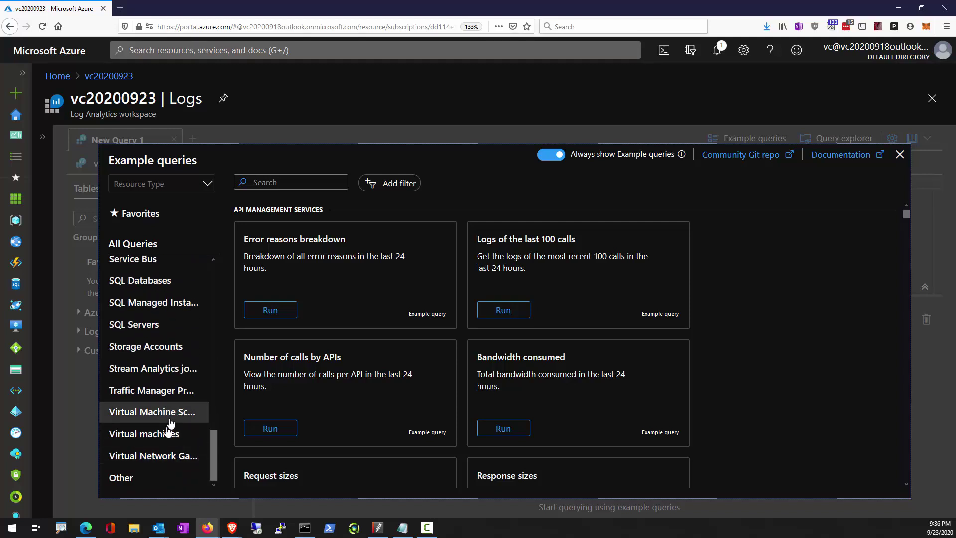
# Run the Windows failed logins example from the Virtual machines example queries.
pyautogui.click(178, 435)
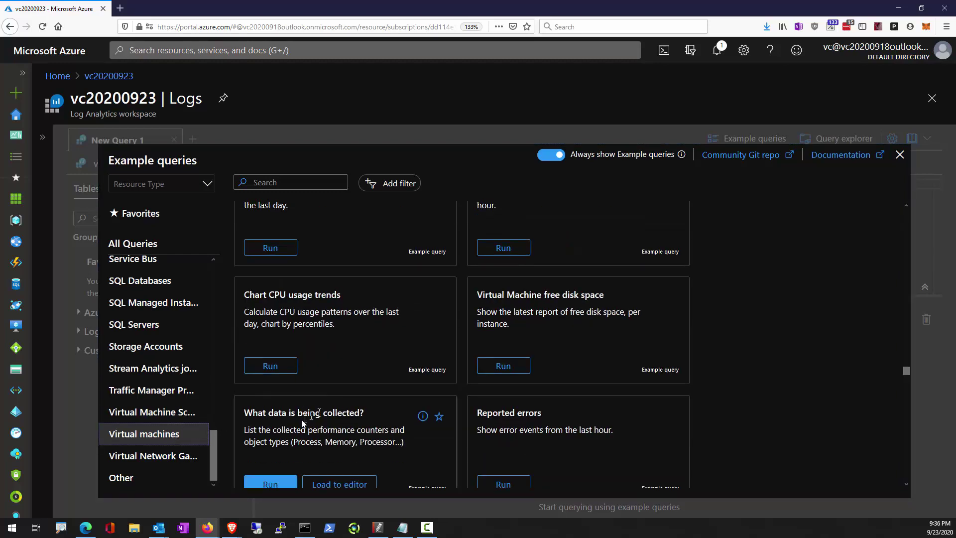
pyautogui.scroll(5, 399, 442)
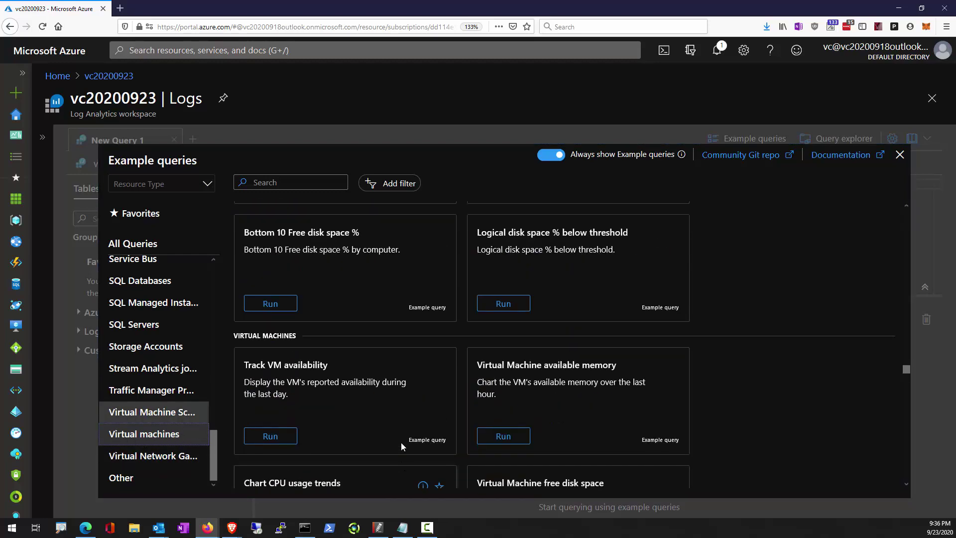
pyautogui.scroll(1, 402, 442)
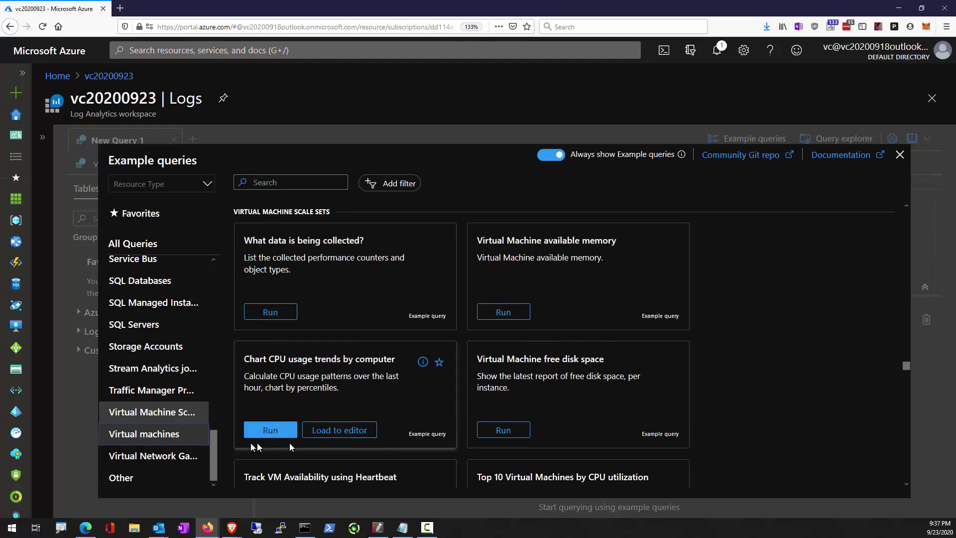
pyautogui.click(159, 435)
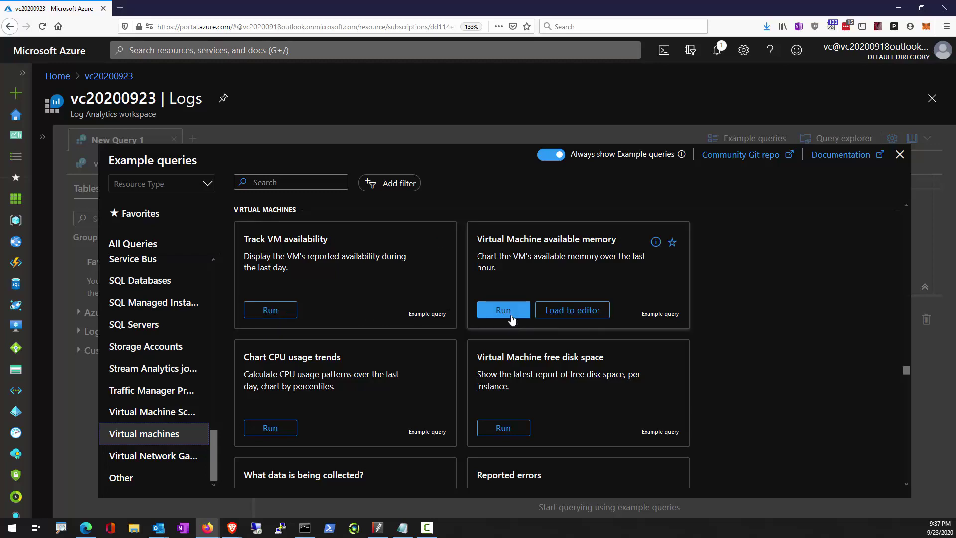
pyautogui.scroll(-5, 495, 414)
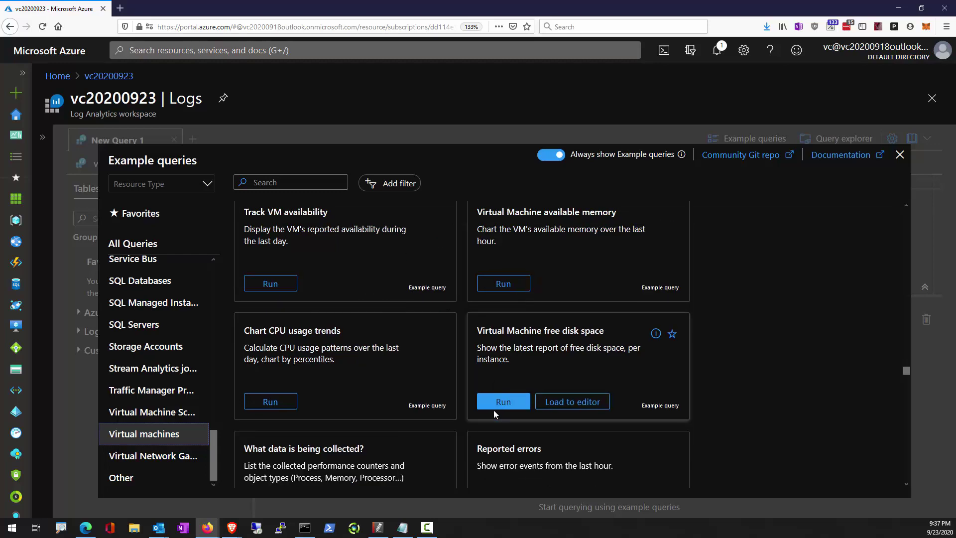
pyautogui.scroll(-1, 494, 414)
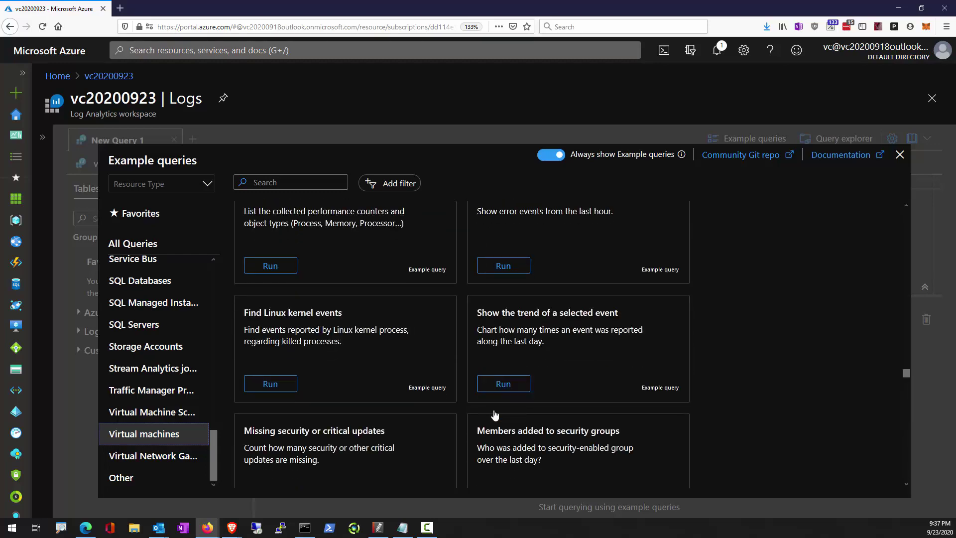
pyautogui.scroll(-2, 495, 414)
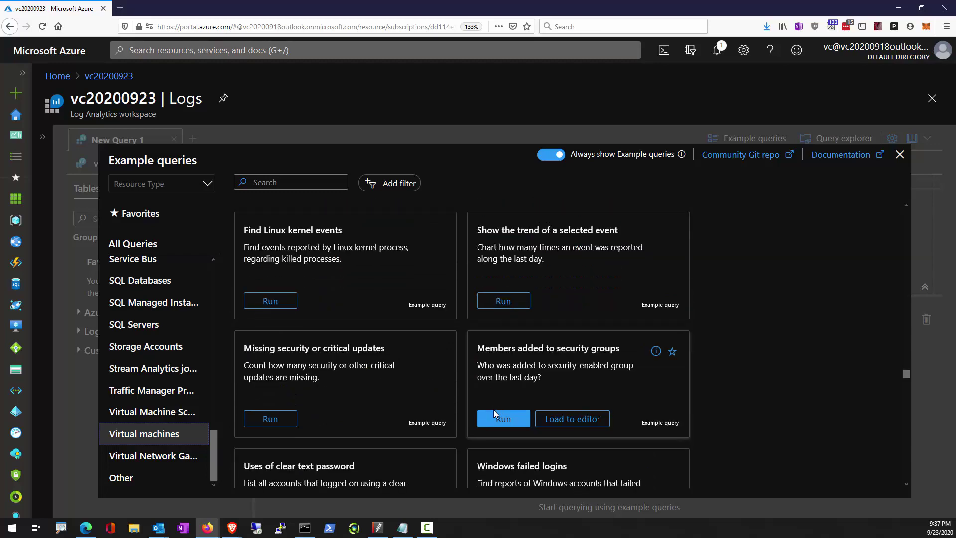
pyautogui.scroll(-2, 495, 414)
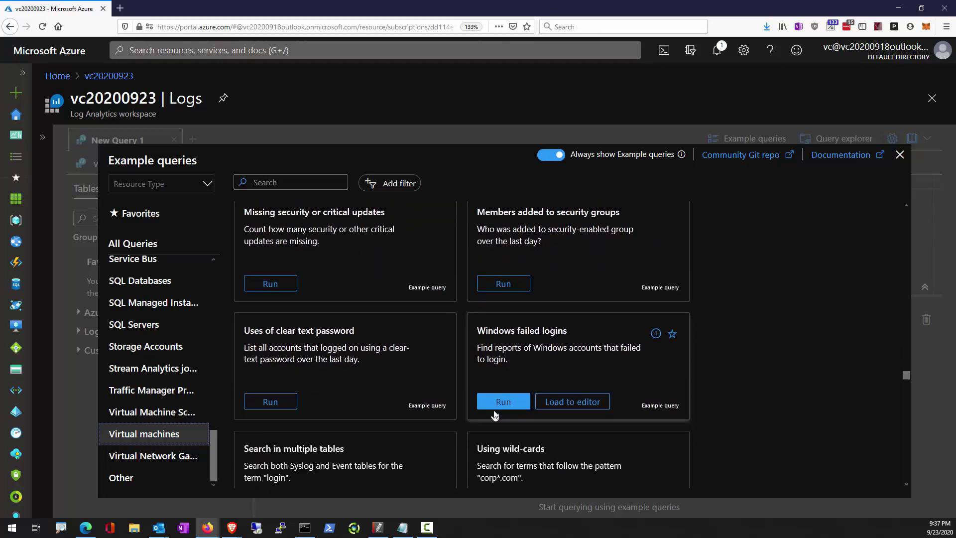
pyautogui.click(495, 406)
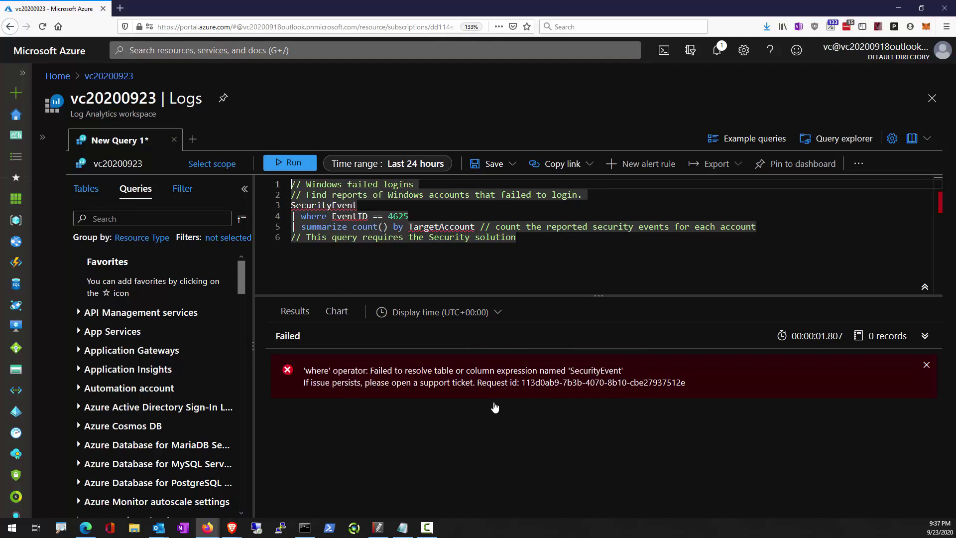
# Select the Windows failed logins query text and review the unresolved 'SecurityEvent' error.
pyautogui.click(414, 269)
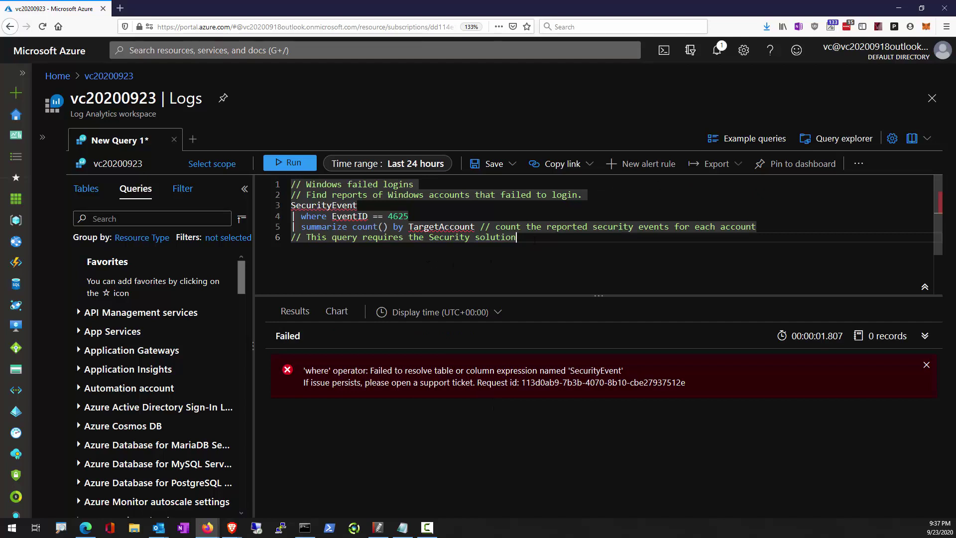
pyautogui.moveTo(281, 194); pyautogui.dragTo(699, 271)
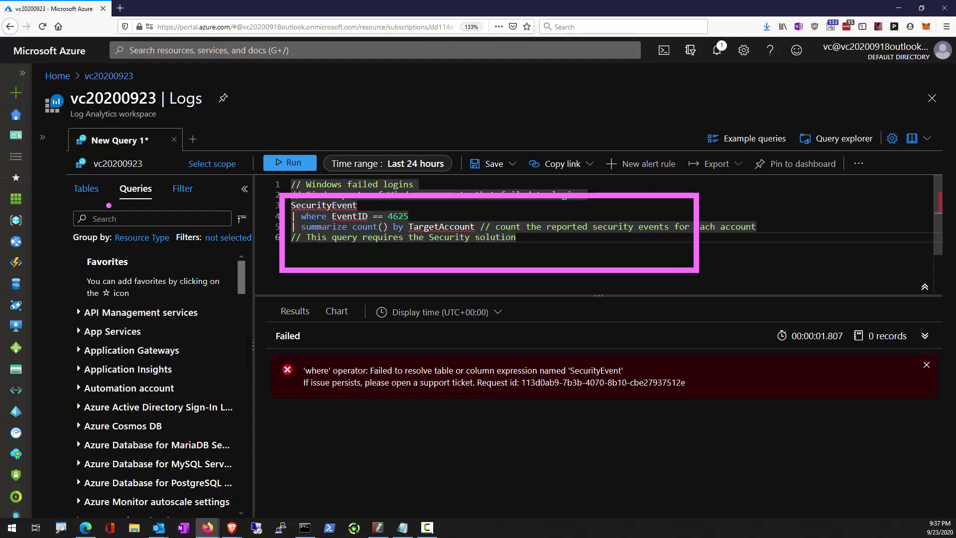
pyautogui.moveTo(63, 174)
pyautogui.mouseDown()
pyautogui.moveTo(155, 219)
pyautogui.moveTo(256, 240)
pyautogui.moveTo(293, 269)
pyautogui.mouseUp()
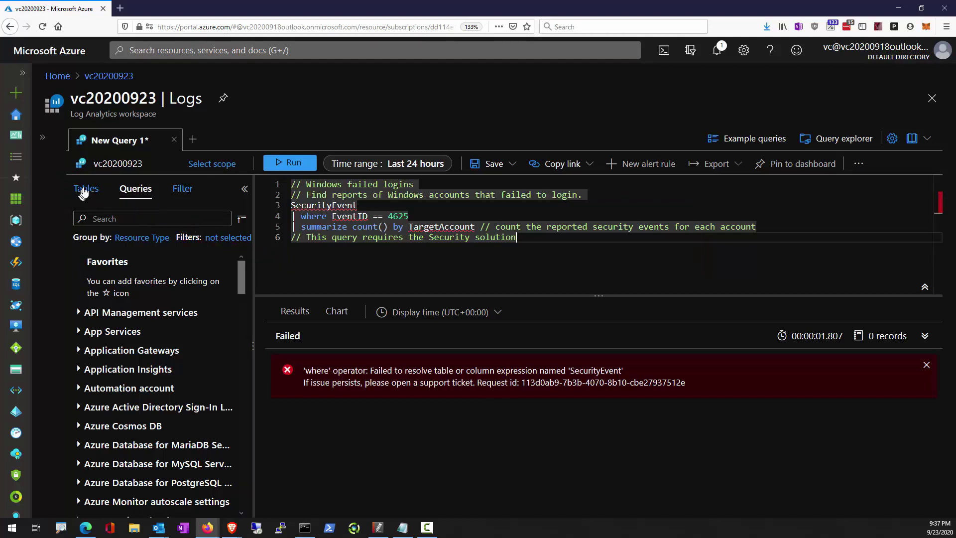
# Preview the VMComputer table's data under Azure Monitor for VMs in the Tables list.
pyautogui.click(86, 189)
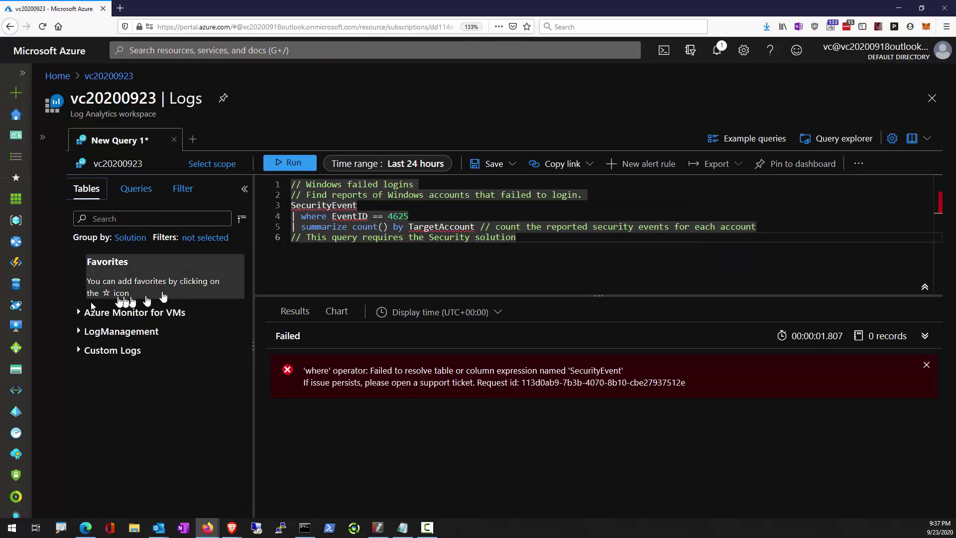
pyautogui.click(79, 314)
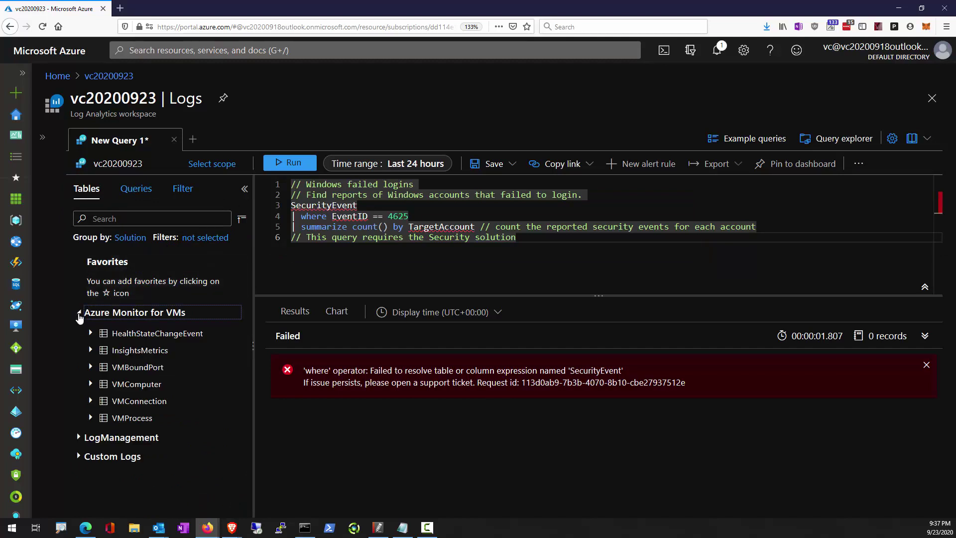
pyautogui.click(91, 384)
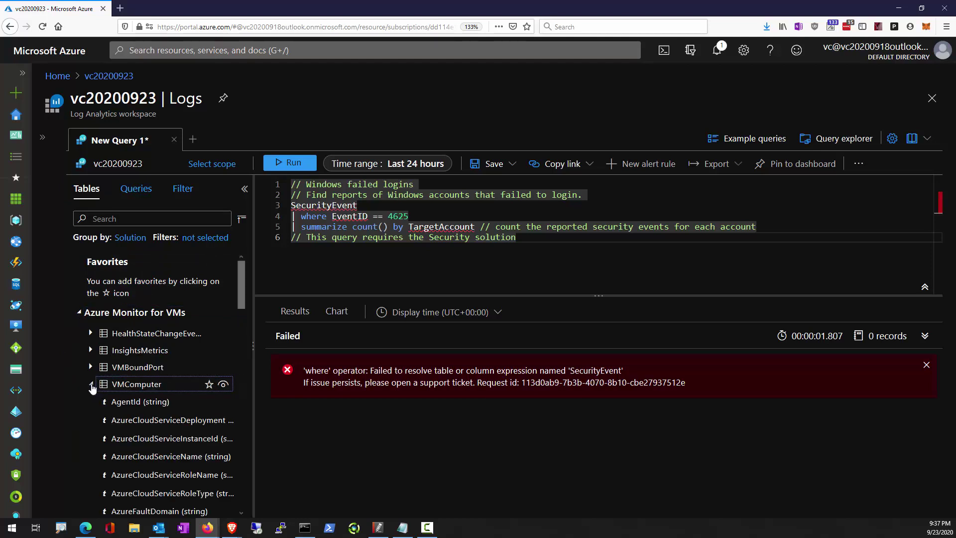
pyautogui.scroll(-3, 135, 387)
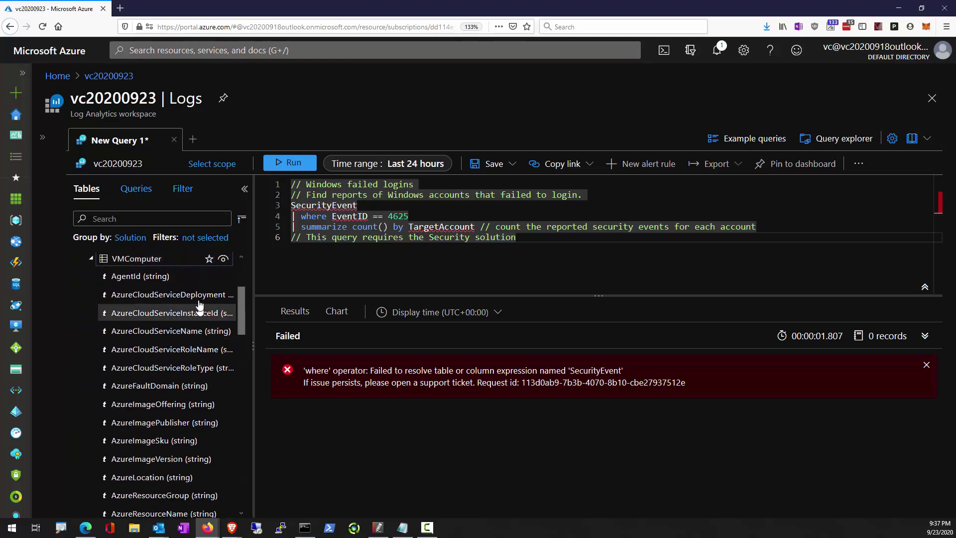
pyautogui.scroll(3, 163, 382)
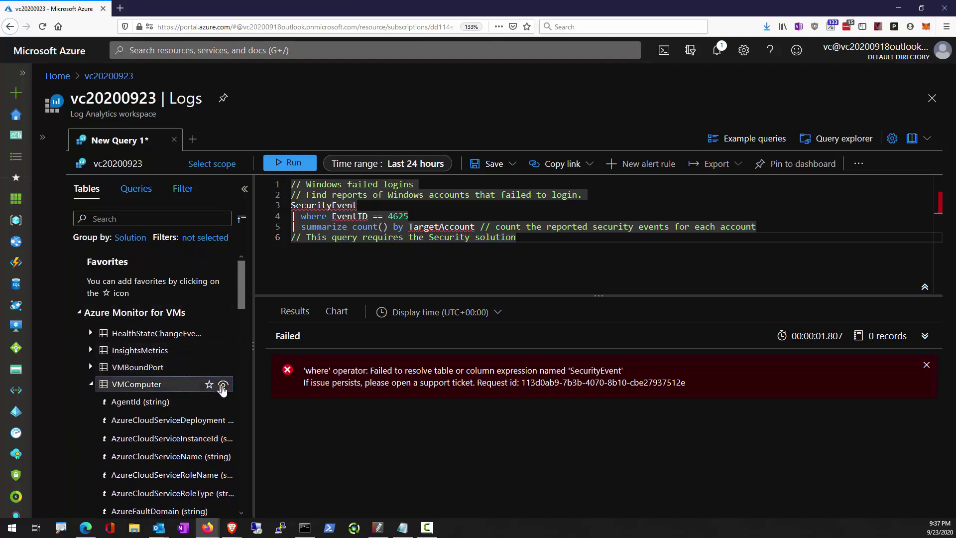
pyautogui.moveTo(224, 390)
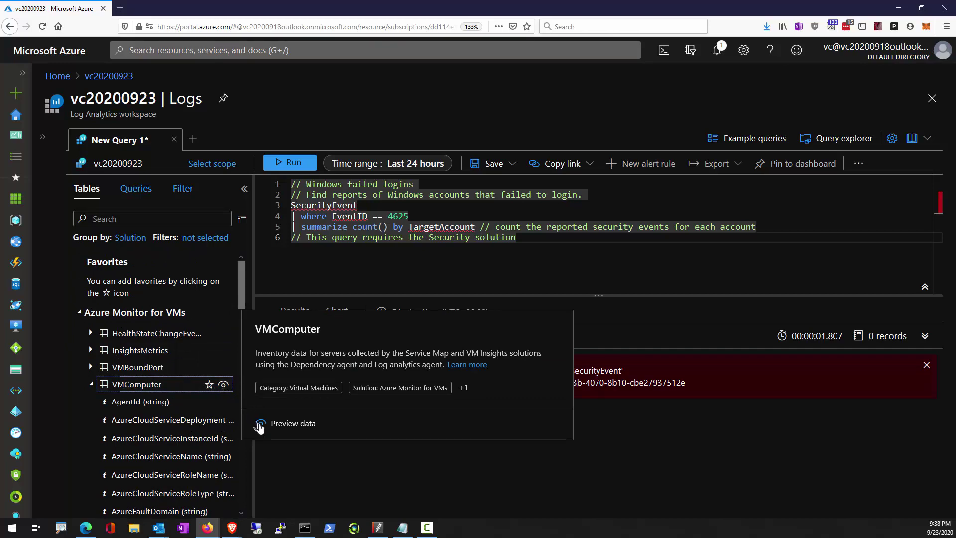
pyautogui.click(259, 424)
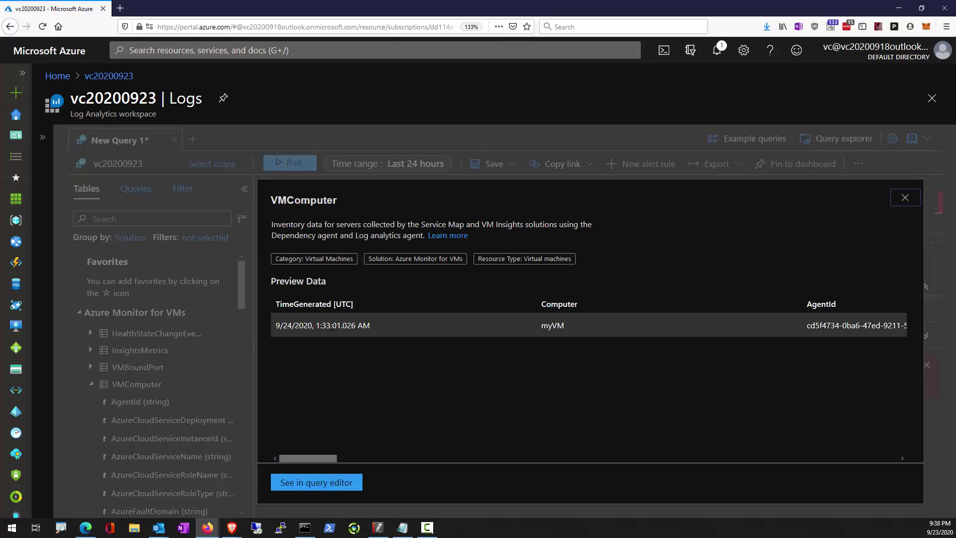
# Load the VMComputer last-24-hours query into the editor and expand the myVM result row.
pyautogui.click(332, 328)
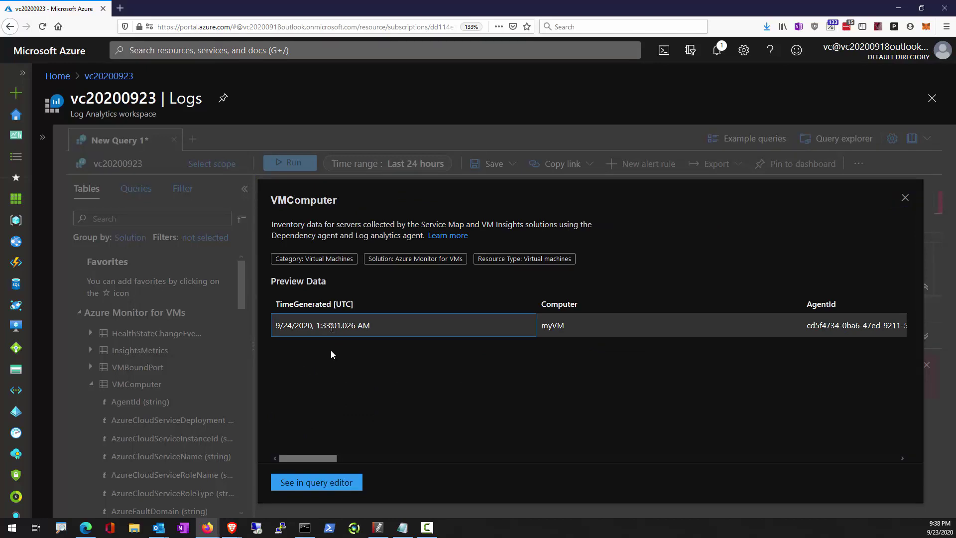
pyautogui.click(316, 482)
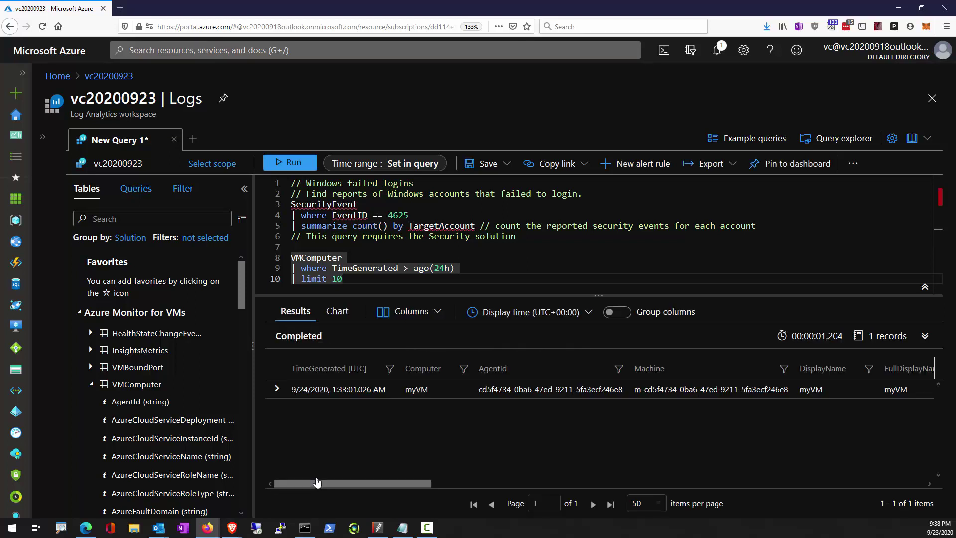
pyautogui.click(276, 391)
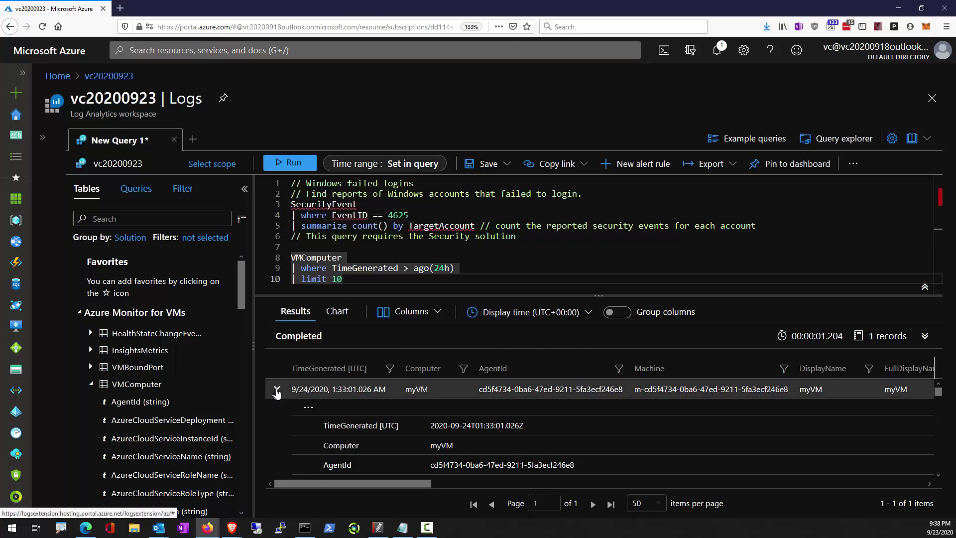
pyautogui.scroll(-5, 378, 449)
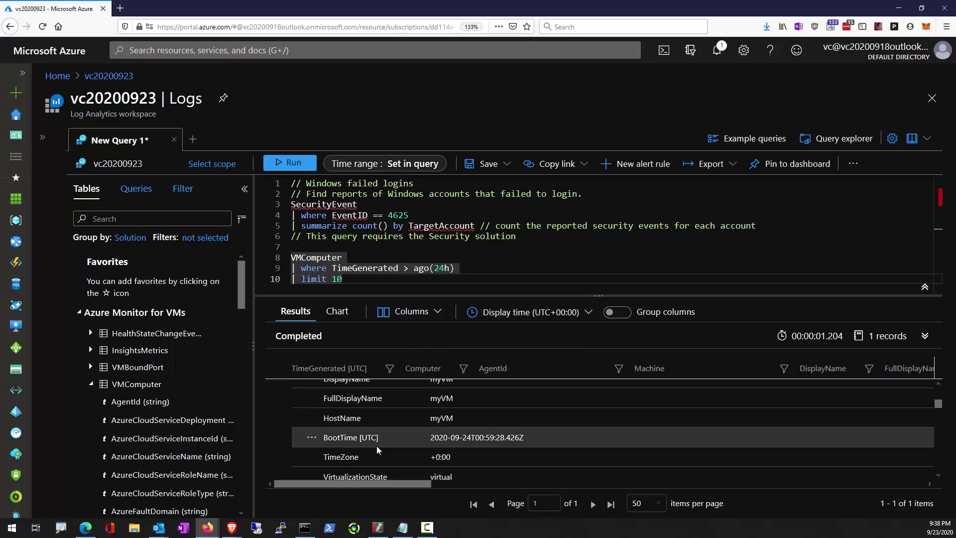
pyautogui.scroll(-2, 377, 448)
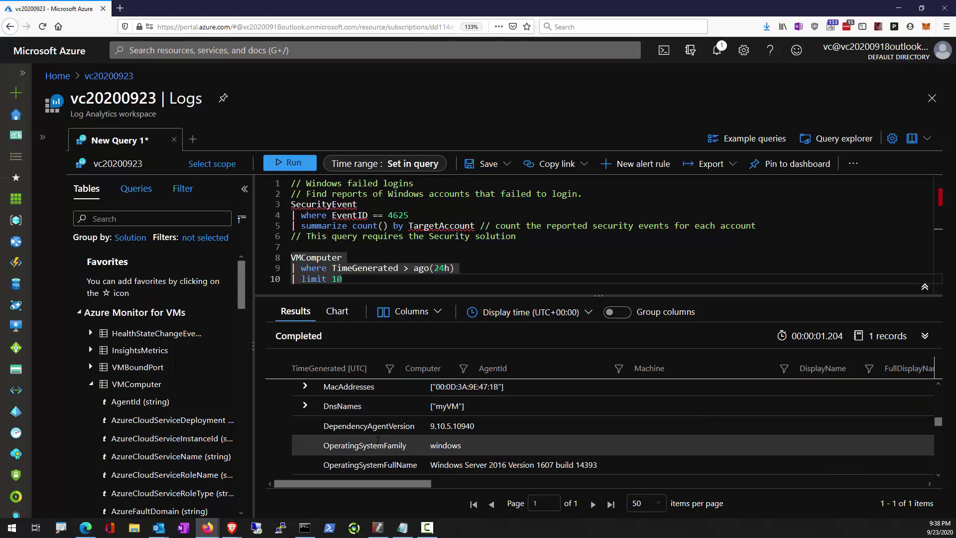
pyautogui.scroll(2, 379, 444)
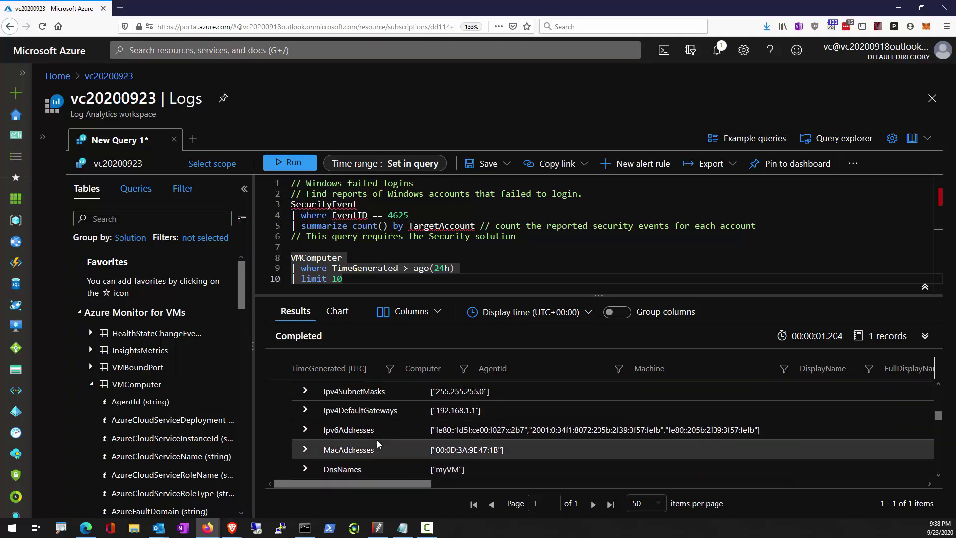
pyautogui.scroll(3, 349, 440)
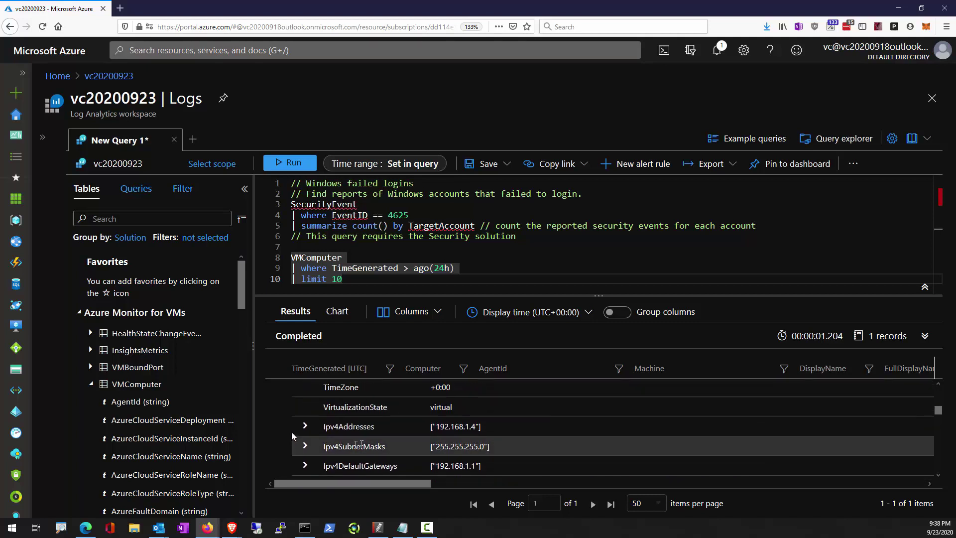
# Expand the record's Ipv4Addresses, Ipv6Addresses, MacAddresses and DnsNames entries.
pyautogui.click(305, 434)
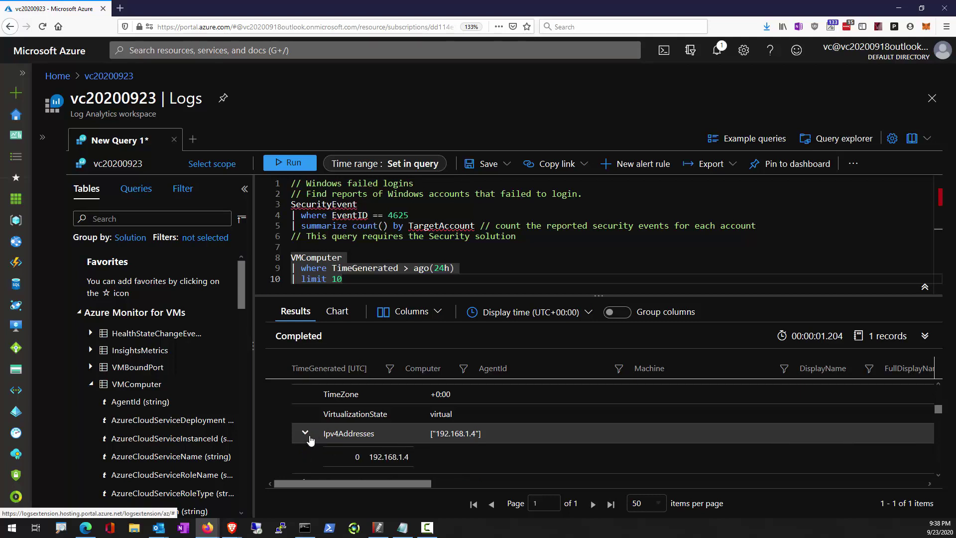
pyautogui.scroll(-3, 314, 436)
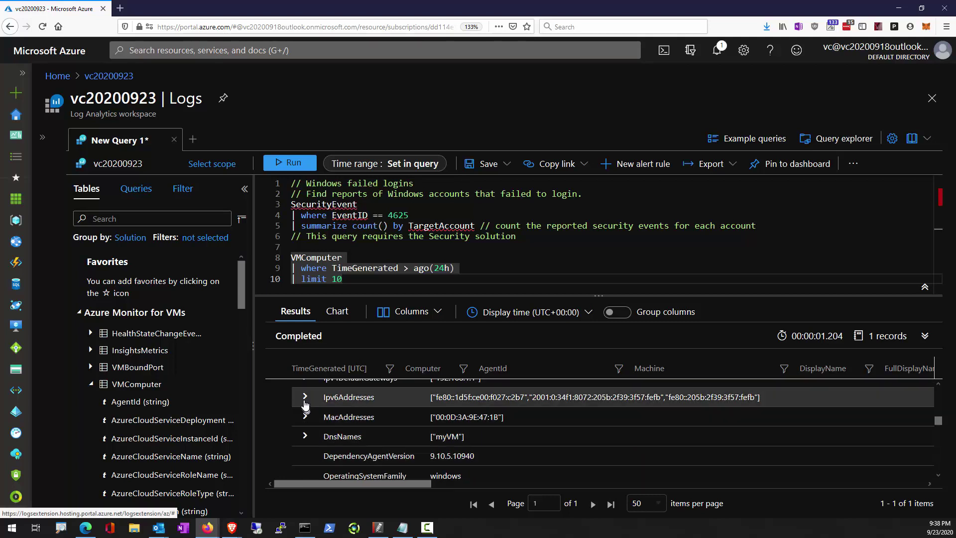
pyautogui.click(306, 398)
pyautogui.scroll(-1, 343, 440)
pyautogui.scroll(1, 342, 438)
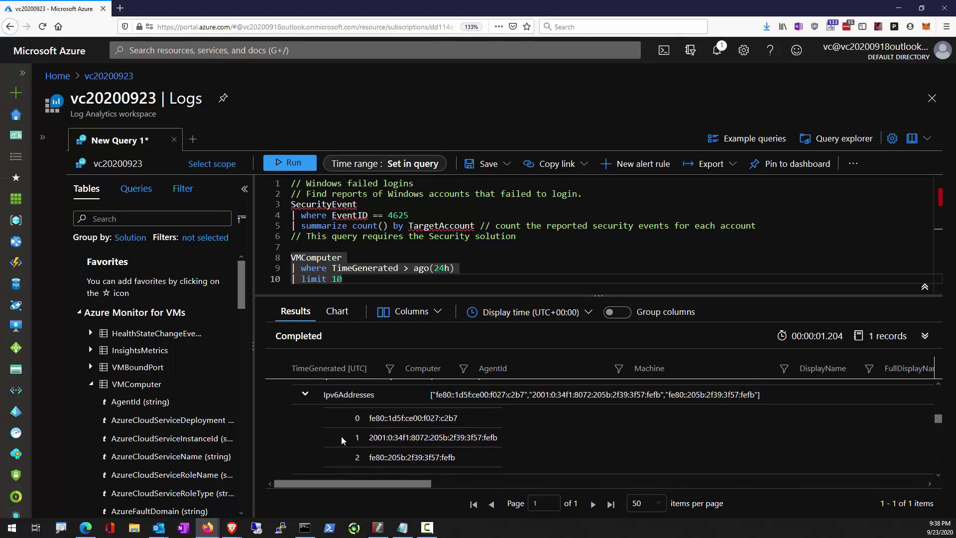
pyautogui.scroll(-1, 342, 438)
pyautogui.click(305, 423)
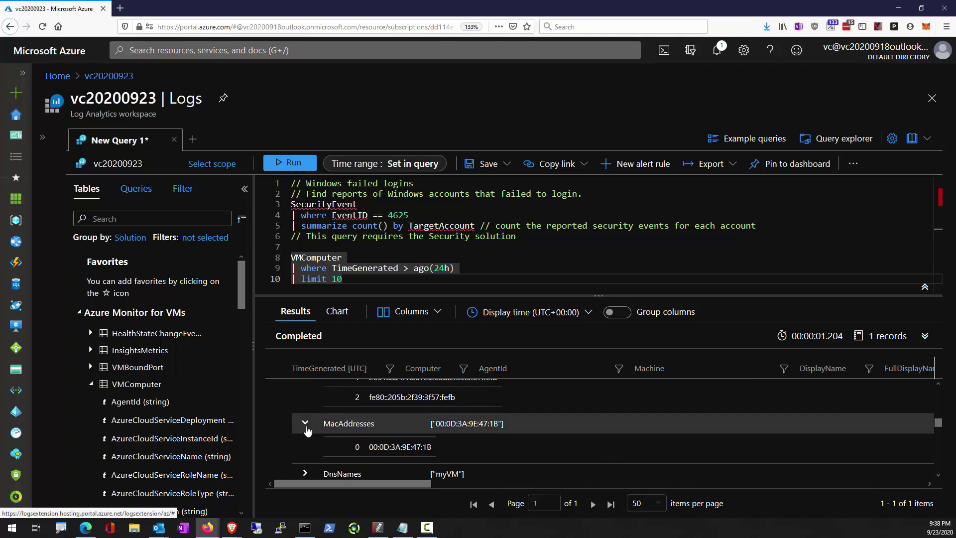
pyautogui.scroll(-3, 302, 429)
pyautogui.scroll(3, 300, 405)
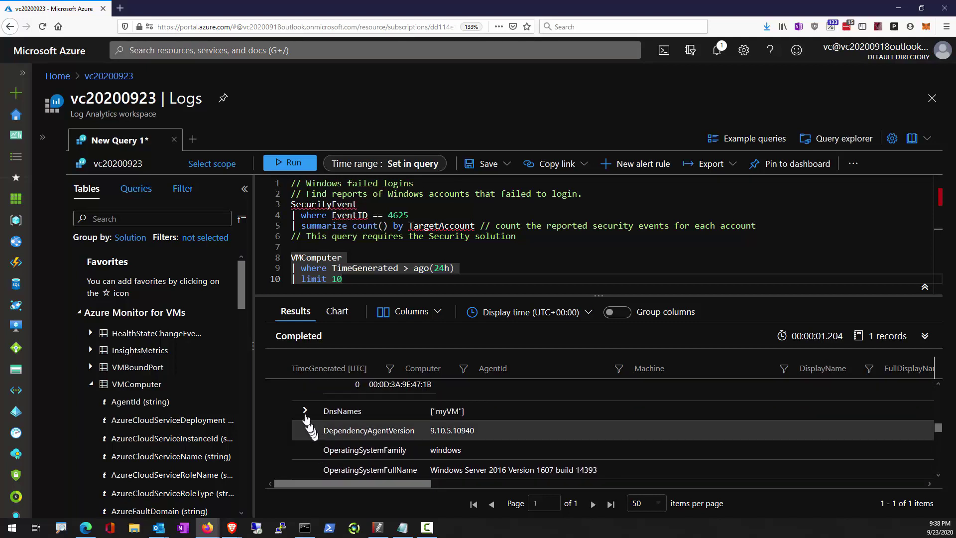
pyautogui.click(304, 411)
pyautogui.scroll(3, 362, 451)
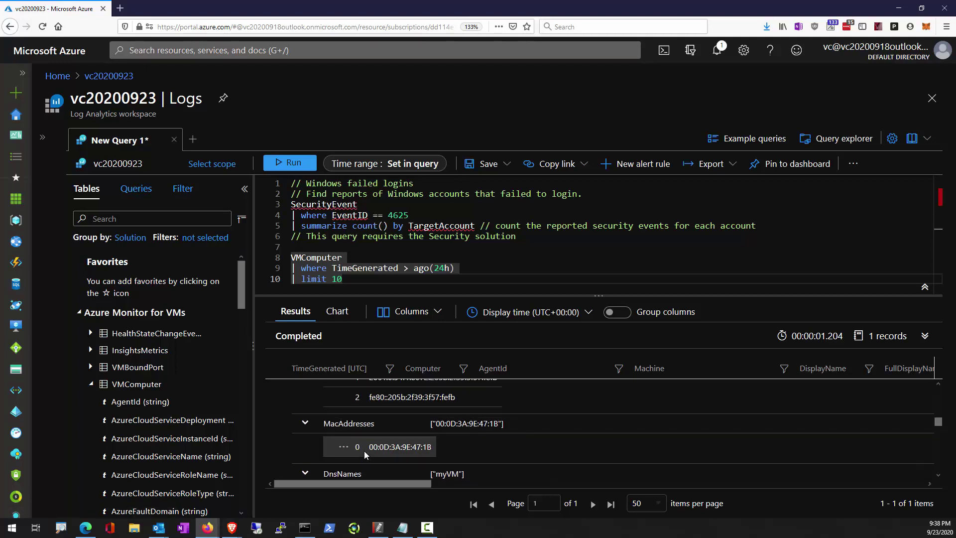
pyautogui.scroll(1, 365, 454)
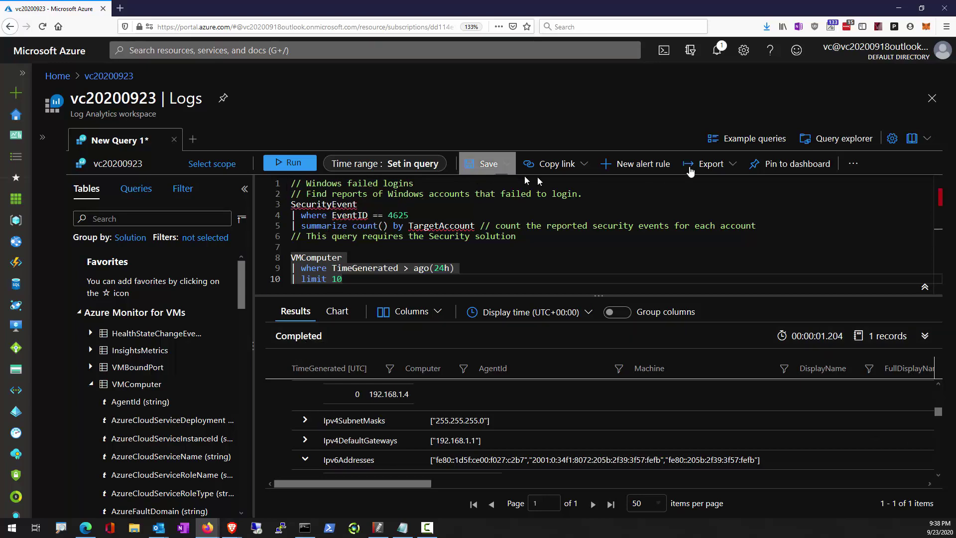
# Run the Virtual Machine available memory example from the Virtual machines category.
pyautogui.click(751, 138)
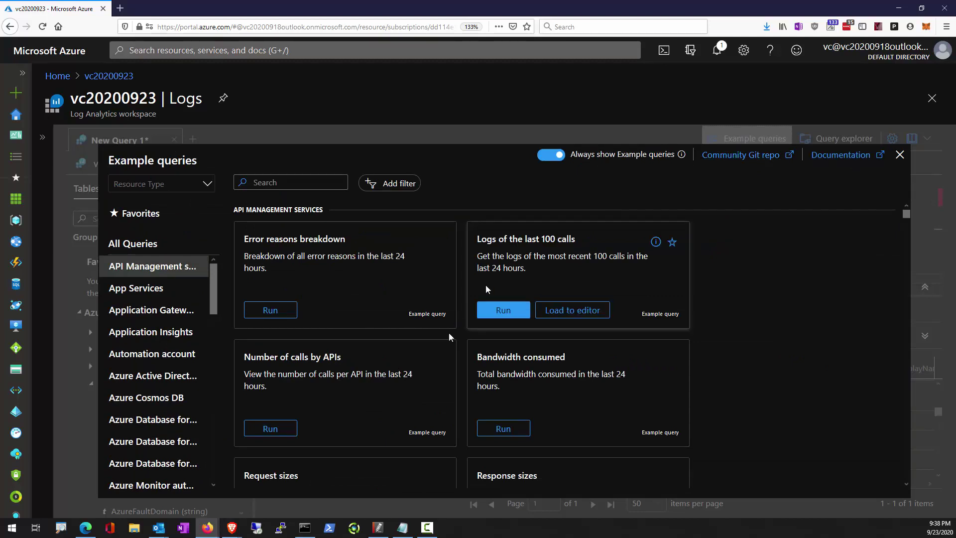
pyautogui.click(166, 191)
pyautogui.moveTo(212, 297); pyautogui.dragTo(216, 469)
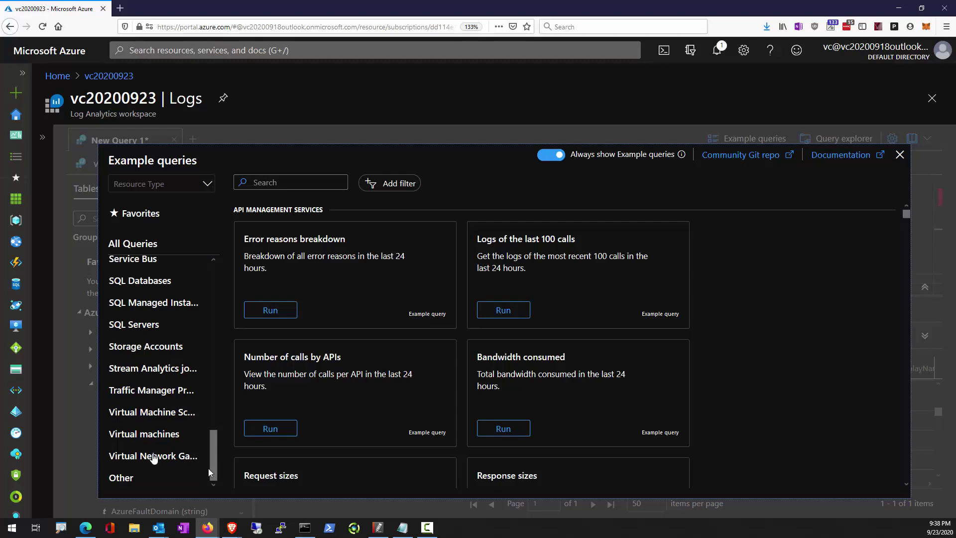
pyautogui.click(153, 443)
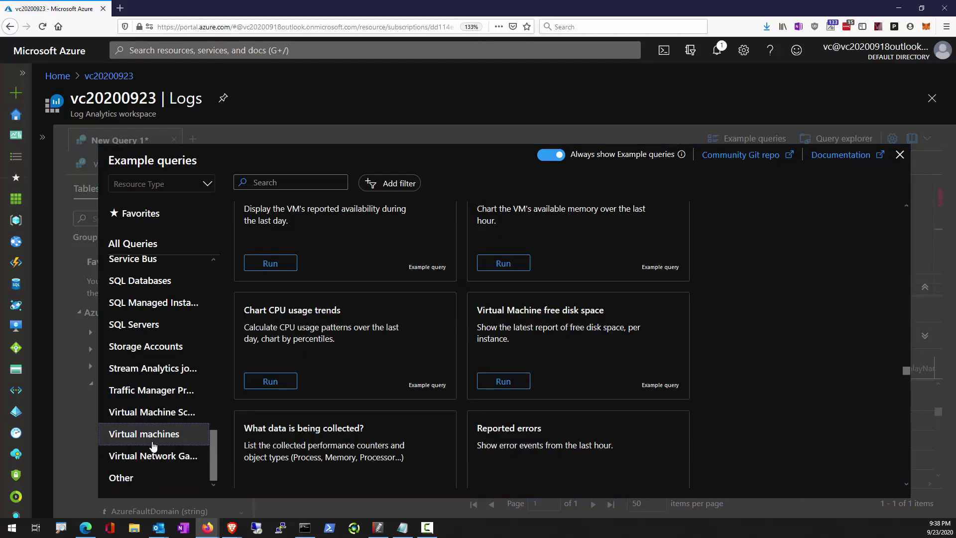
pyautogui.scroll(2, 486, 395)
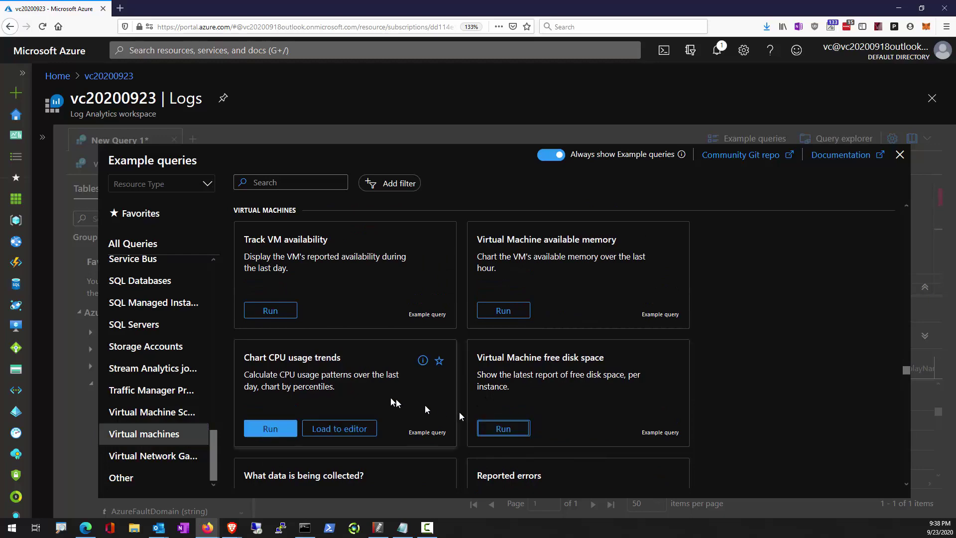
pyautogui.scroll(2, 390, 398)
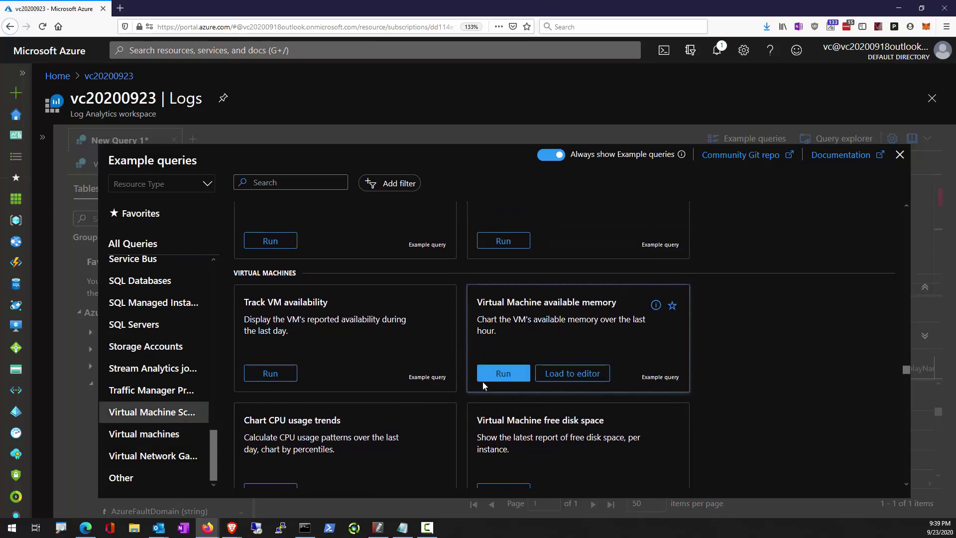
pyautogui.click(489, 379)
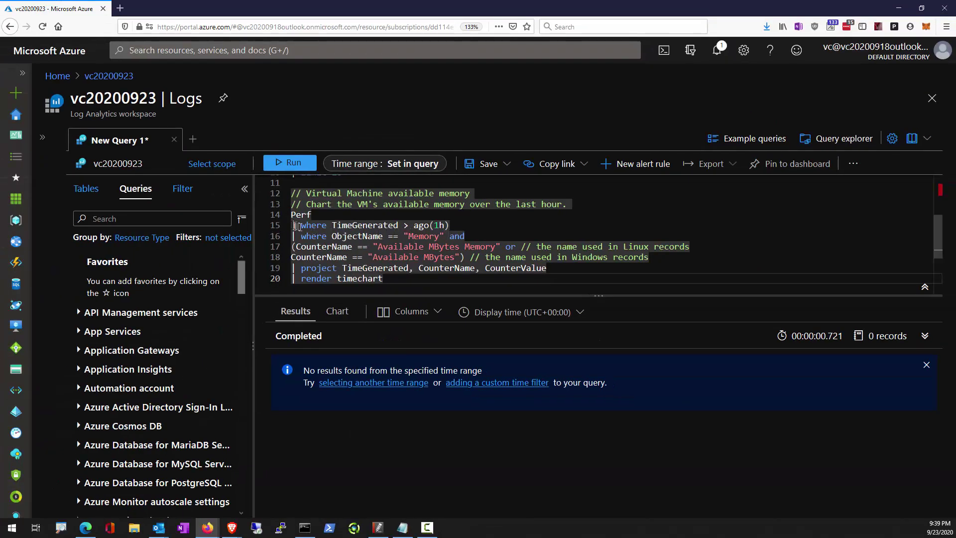
# Place the cursor on the query's line 15 time filter and search the workspace Tables list.
pyautogui.click(467, 222)
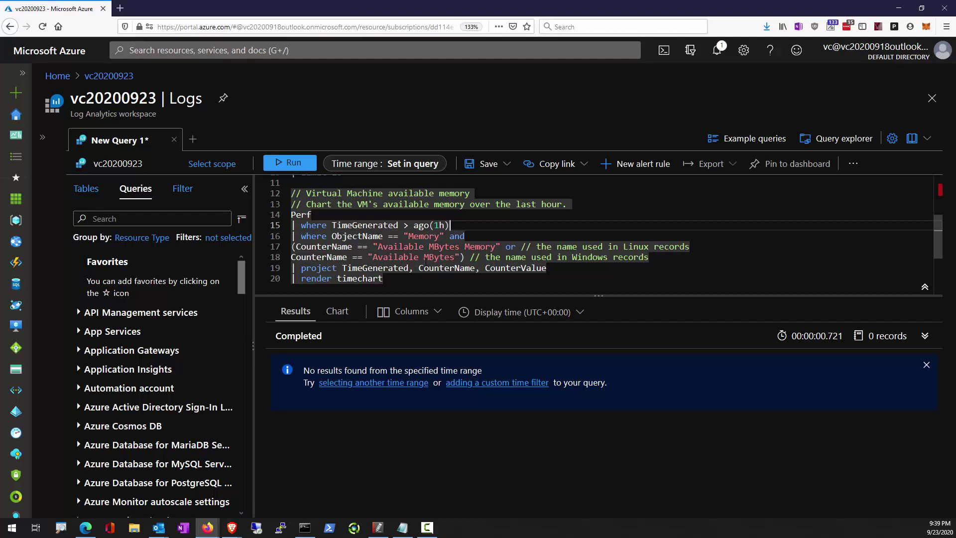
pyautogui.scroll(-1, 437, 249)
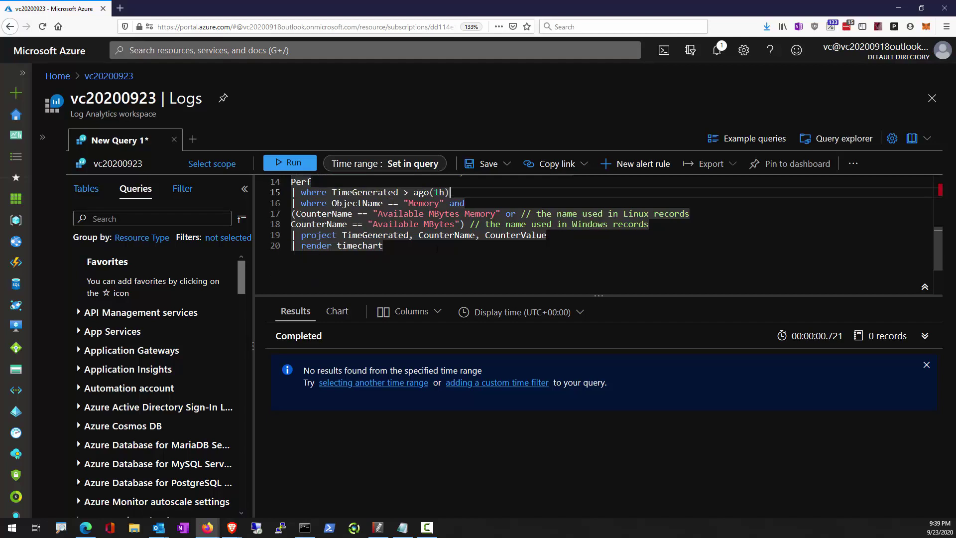
pyautogui.scroll(1, 433, 289)
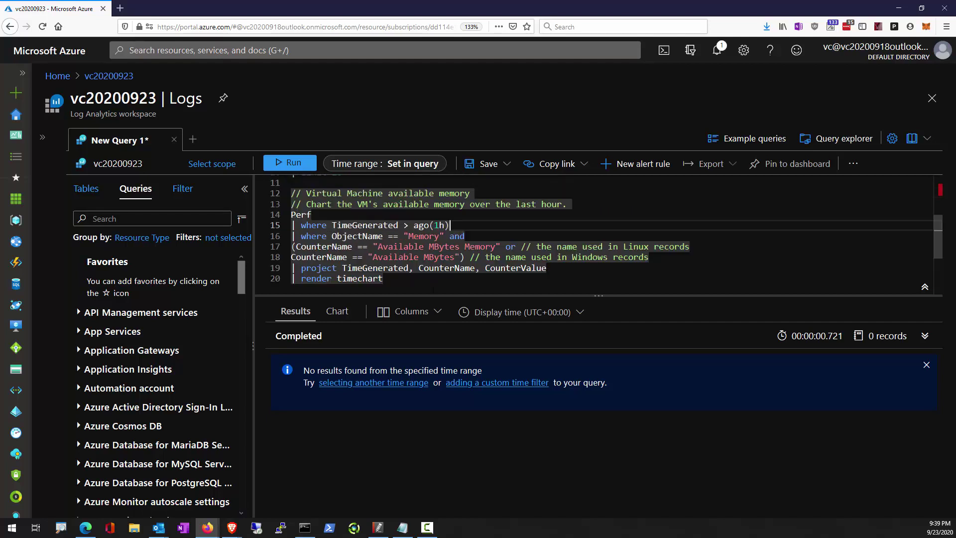
pyautogui.click(90, 192)
pyautogui.click(156, 219)
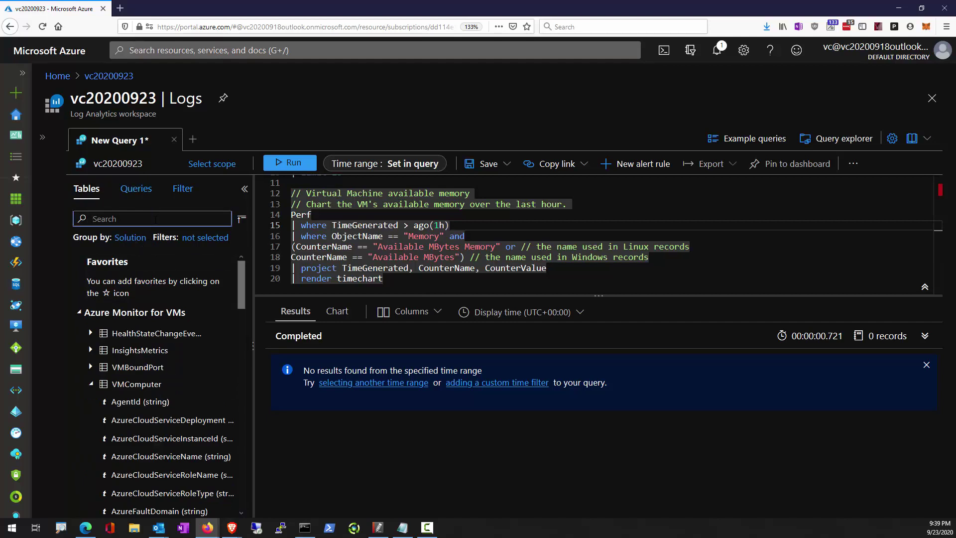
# Search the tables for Perf, expand it and check its preview data.
pyautogui.write('Perf')
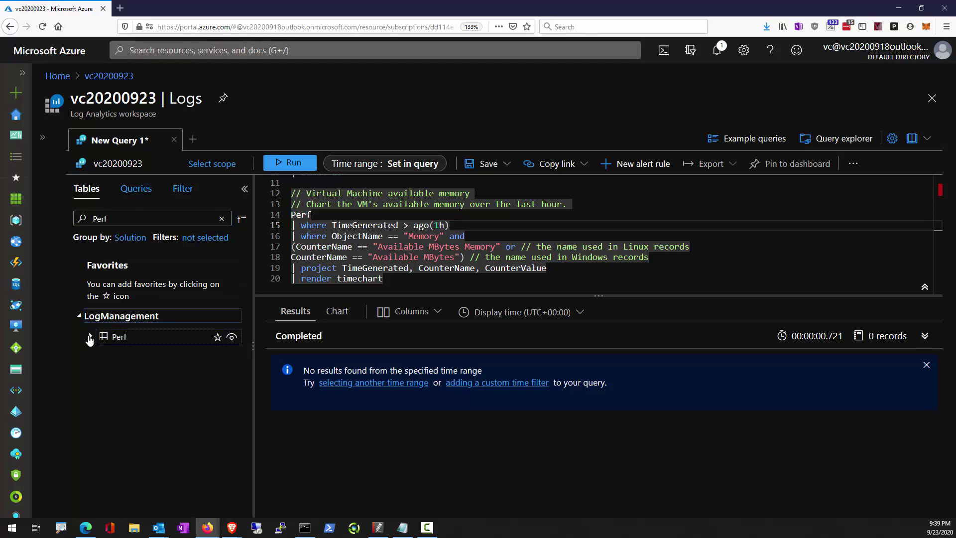
pyautogui.click(89, 337)
pyautogui.moveTo(220, 338)
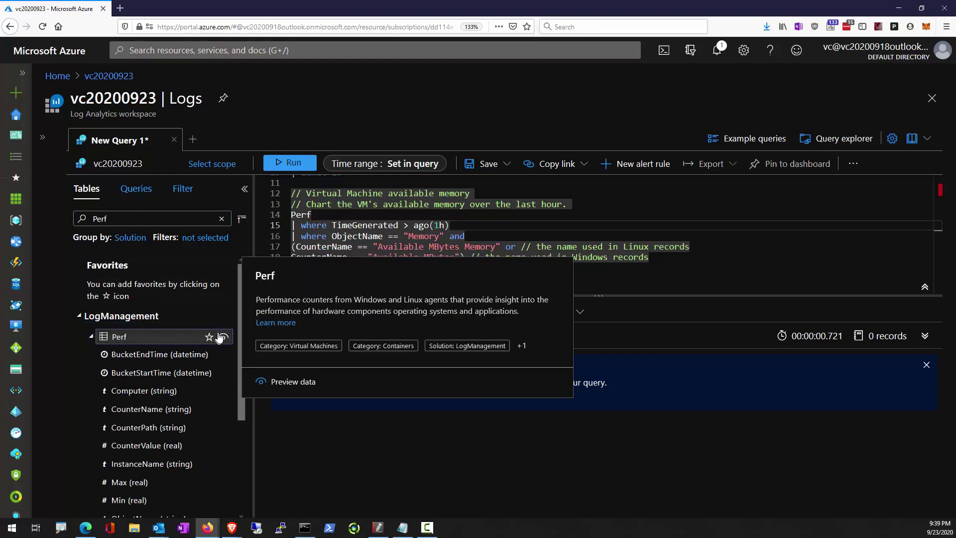
pyautogui.click(221, 338)
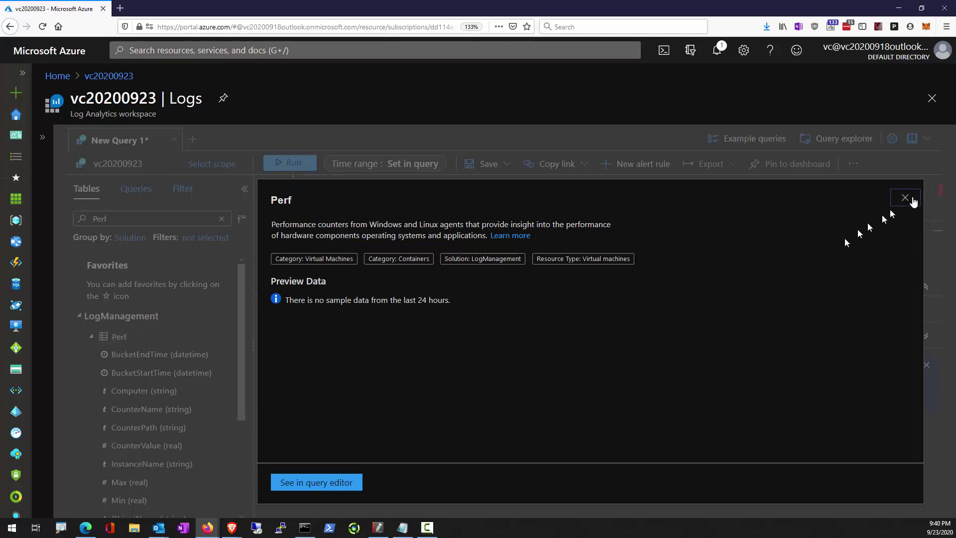
pyautogui.click(912, 199)
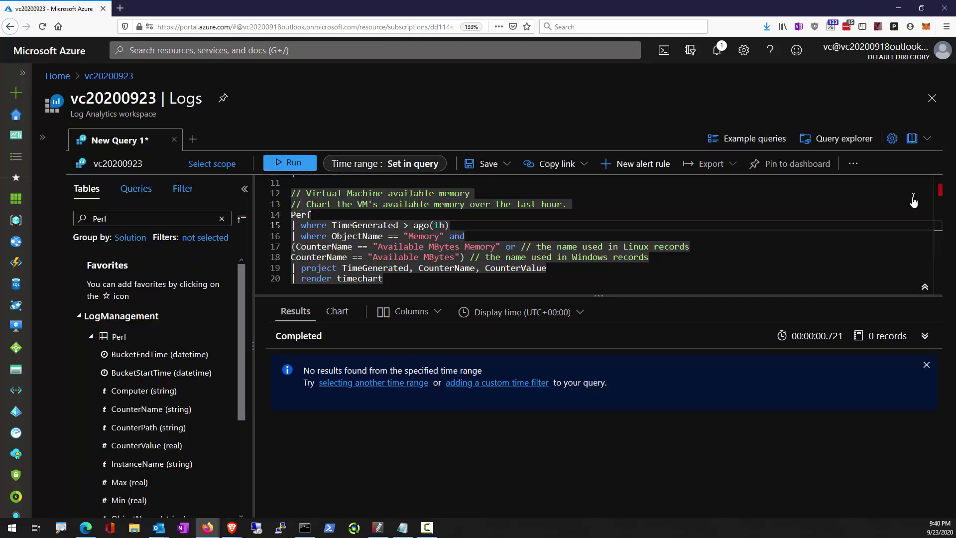
# Rerun the memory query to chart Available MBytes from 4 records, then recheck Perf's preview.
pyautogui.click(282, 165)
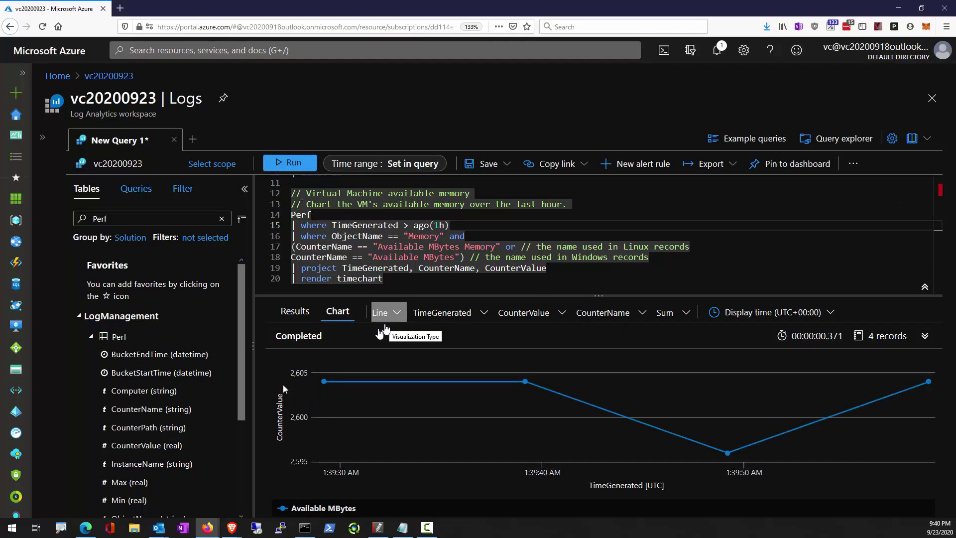
pyautogui.click(223, 337)
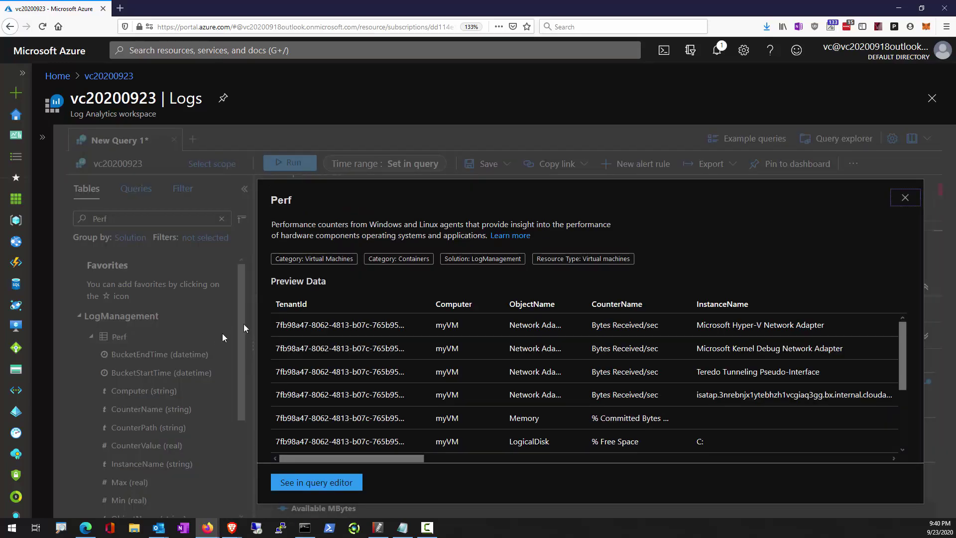
pyautogui.click(905, 198)
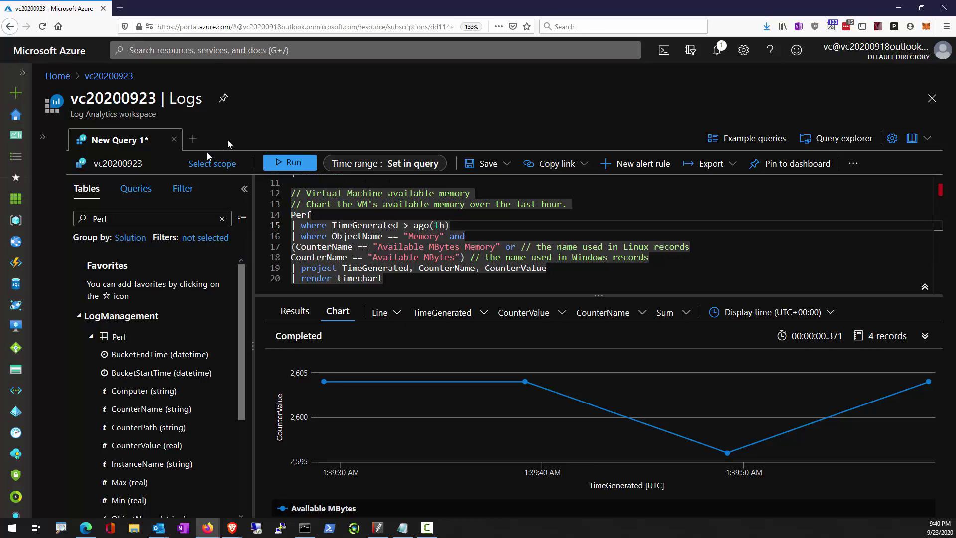
pyautogui.click(726, 138)
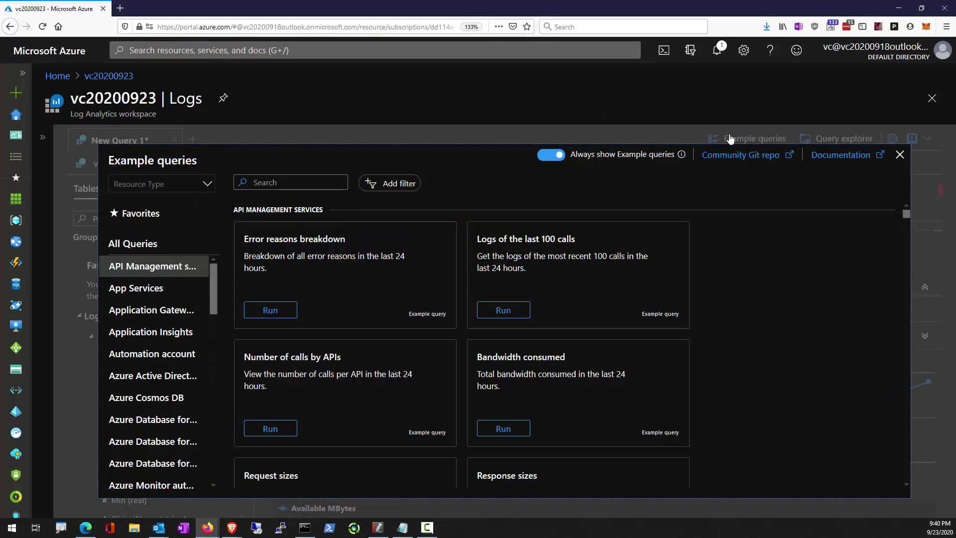
pyautogui.scroll(-5, 590, 381)
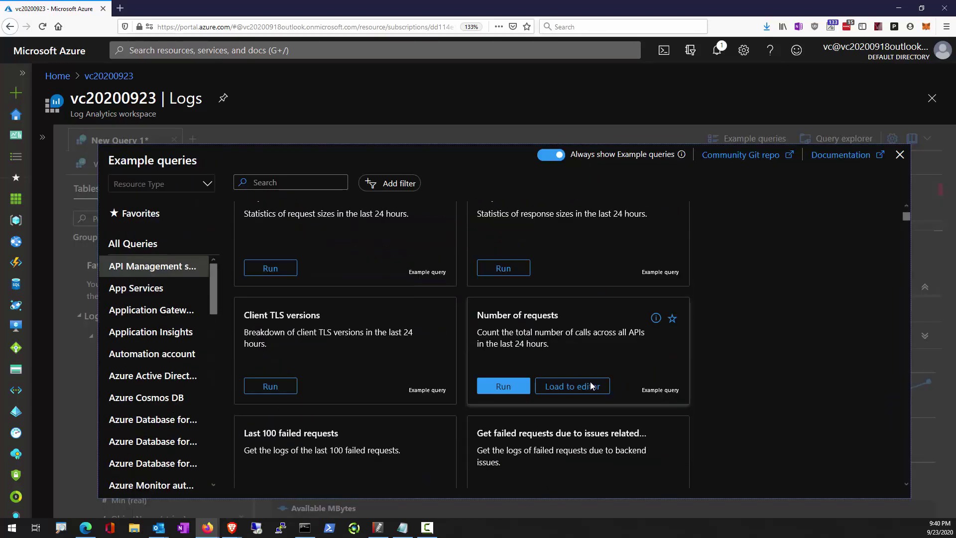
pyautogui.scroll(-2, 590, 381)
pyautogui.scroll(1, 591, 381)
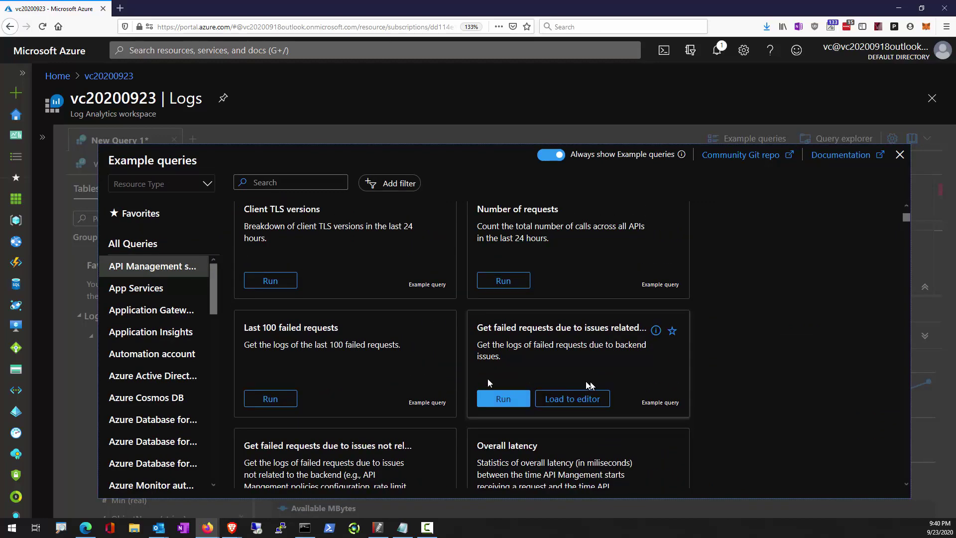
pyautogui.moveTo(211, 277); pyautogui.dragTo(222, 294)
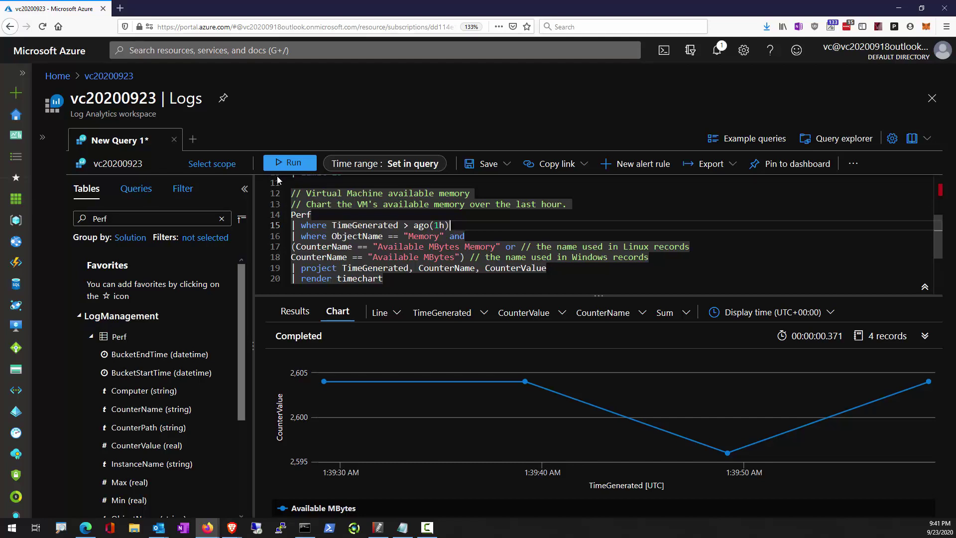
# Expand the portal sidebar and browse the Key Vaults example queries at reduced zoom.
pyautogui.click(24, 75)
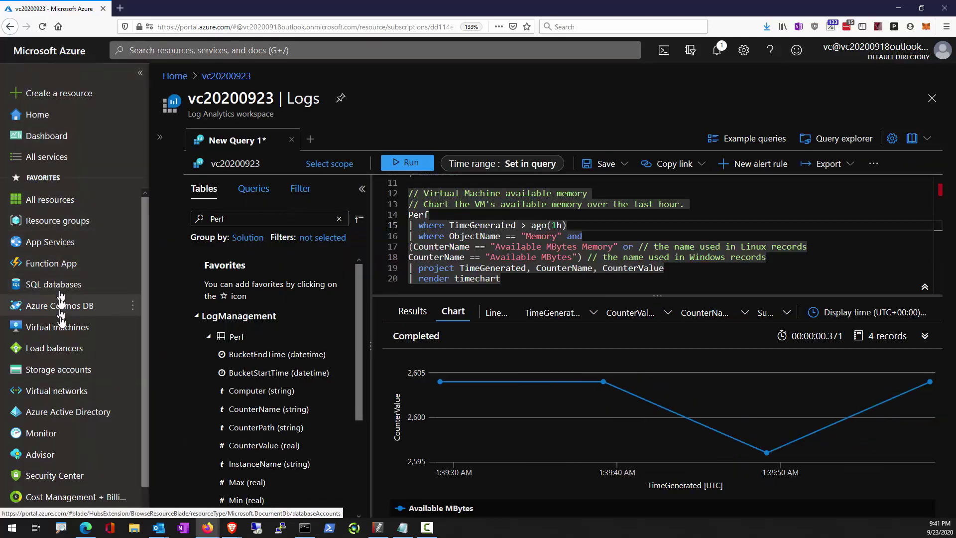
pyautogui.click(758, 152)
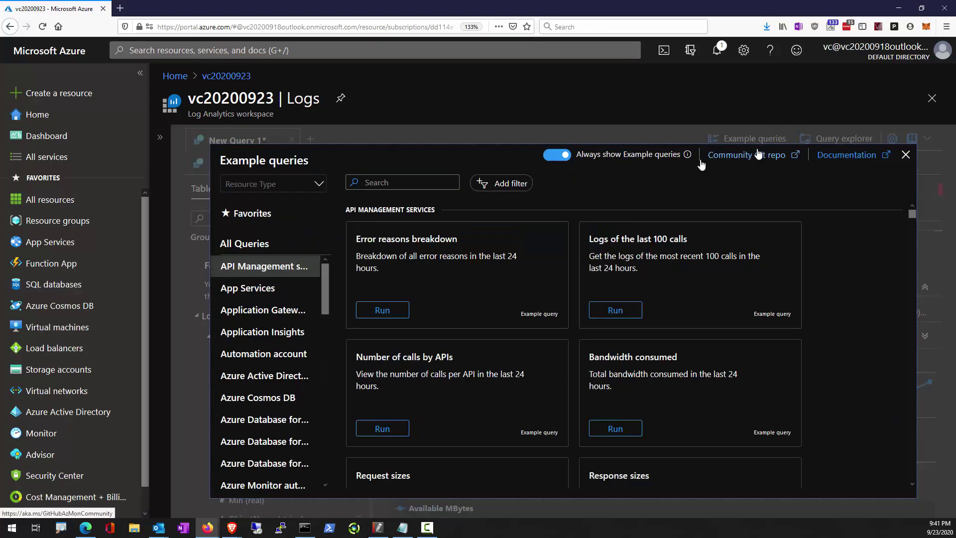
pyautogui.moveTo(327, 290); pyautogui.dragTo(323, 324)
pyautogui.hotkey('ctrl', '-')
pyautogui.hotkey('ctrl', '-')
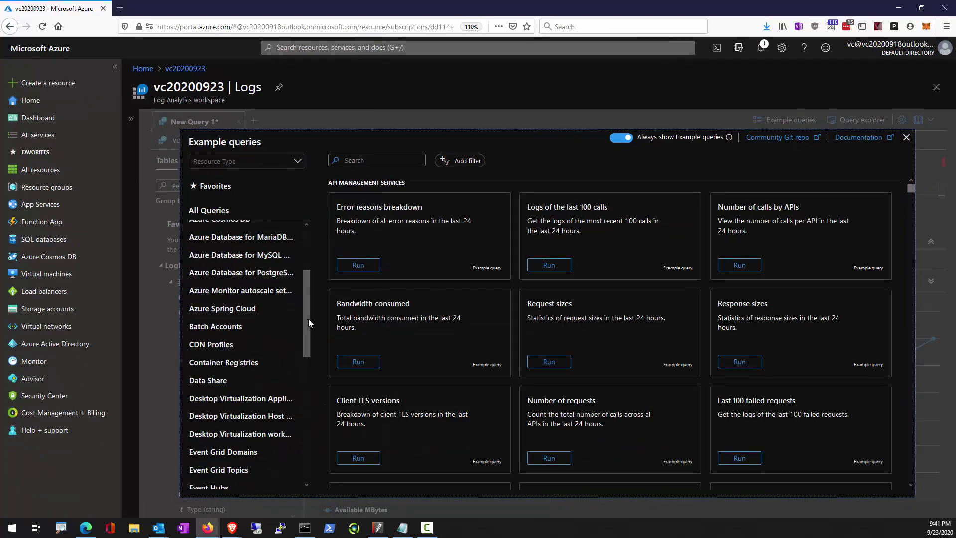
pyautogui.moveTo(309, 319); pyautogui.dragTo(305, 405)
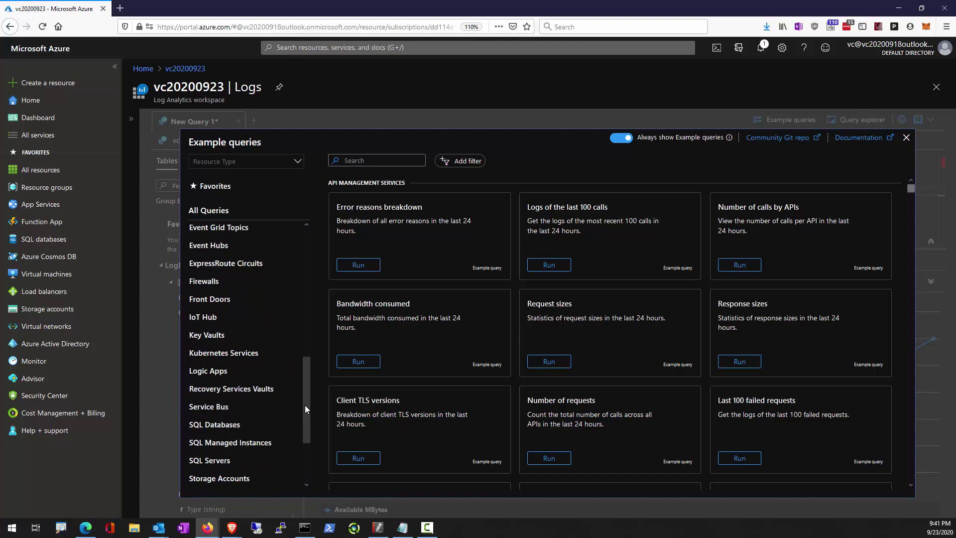
pyautogui.click(215, 335)
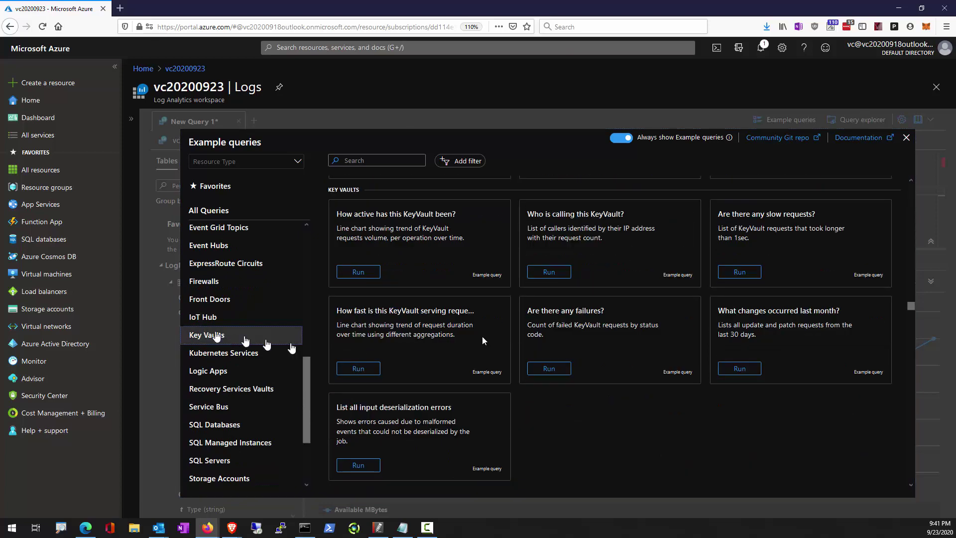
pyautogui.moveTo(392, 277)
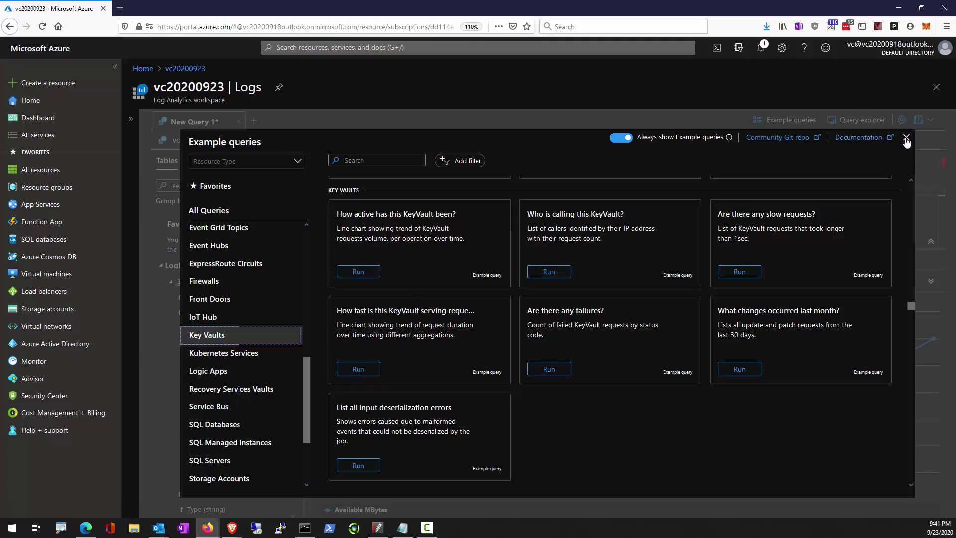
pyautogui.click(906, 139)
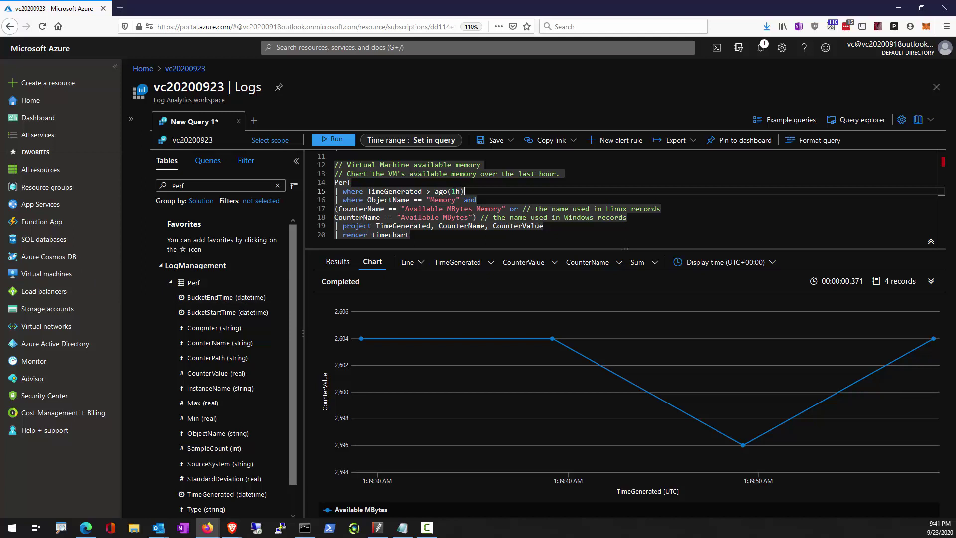
pyautogui.hotkey('alt', 'Tab')
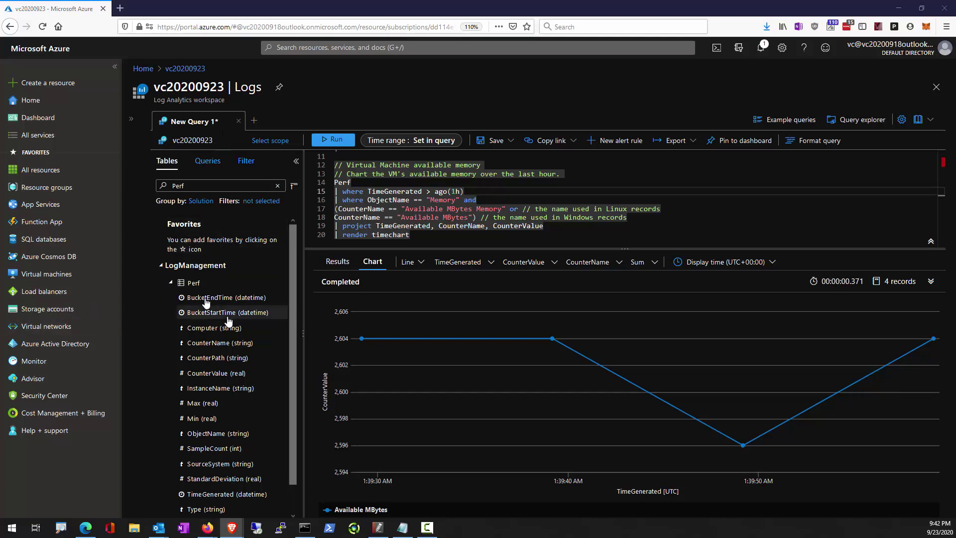
pyautogui.moveTo(57, 195)
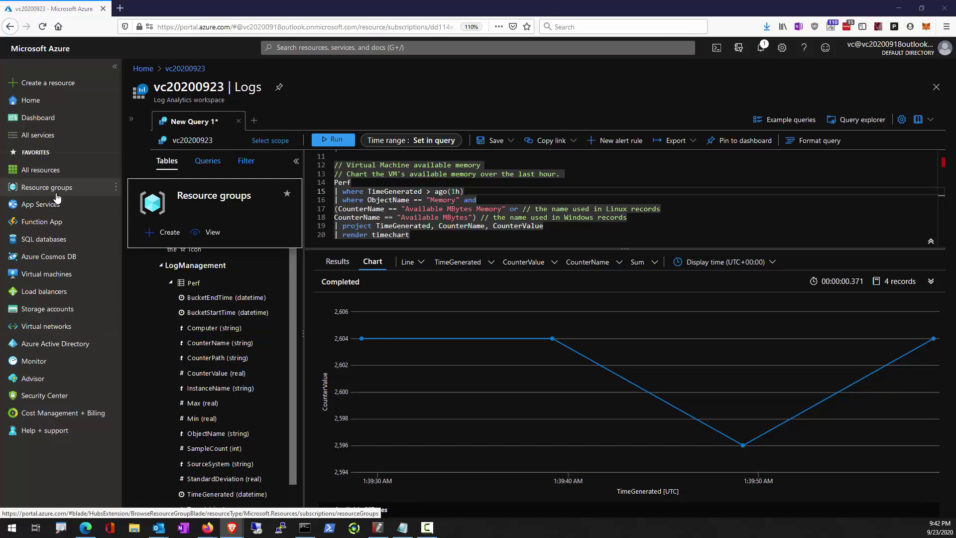